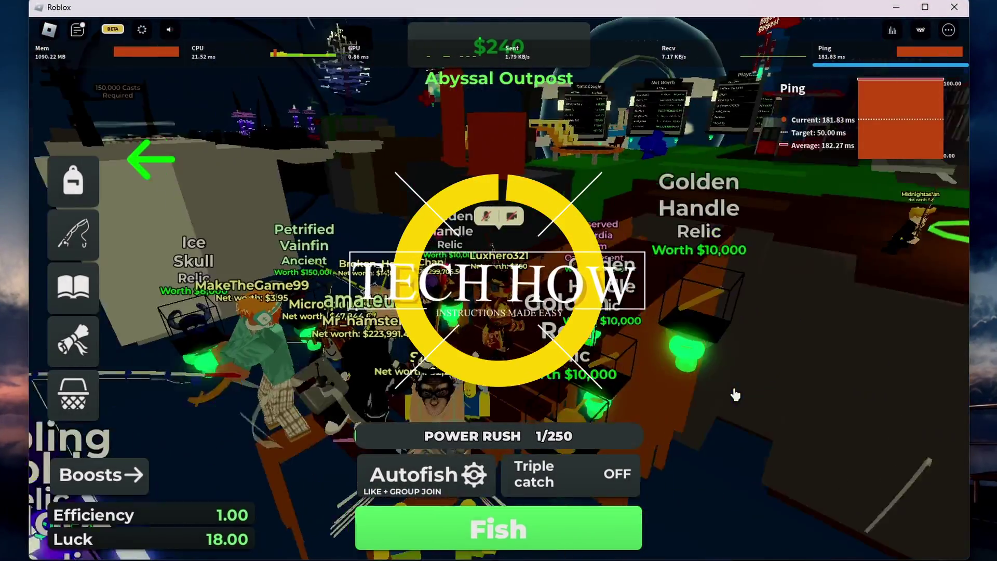
- Walk the avatar along the walkway and onto the trampoline, then bounce high over the shop
key("w")
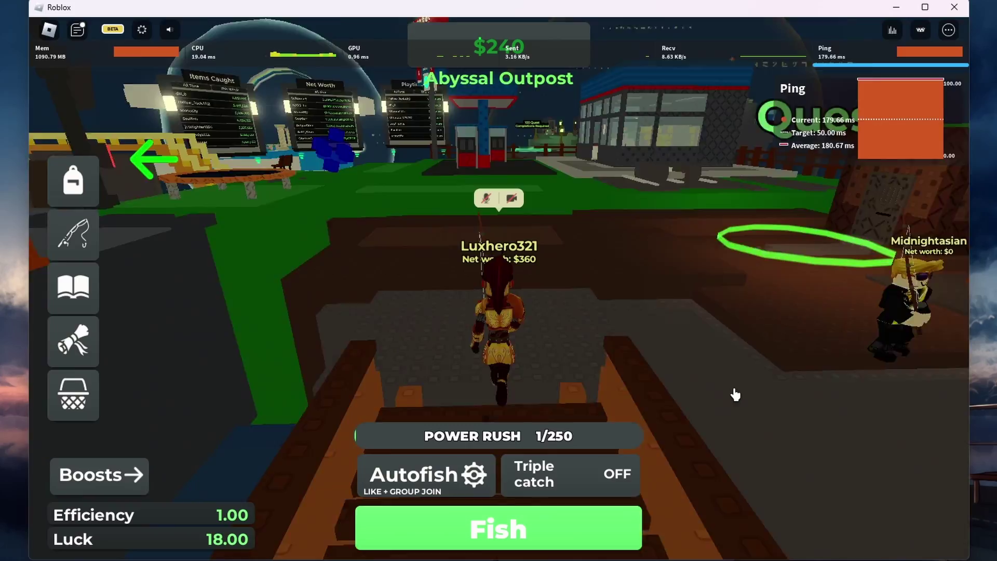
key("w")
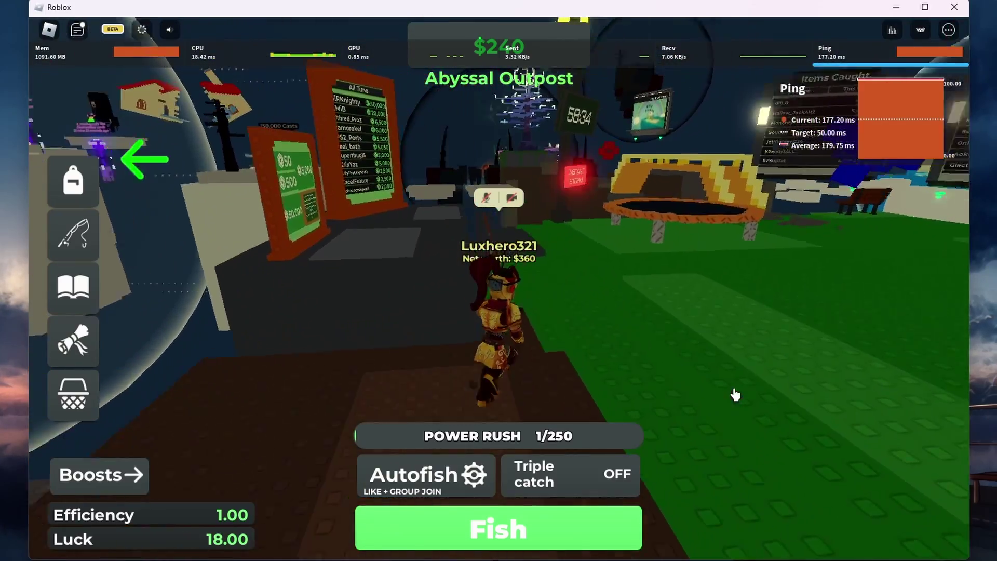
key("w")
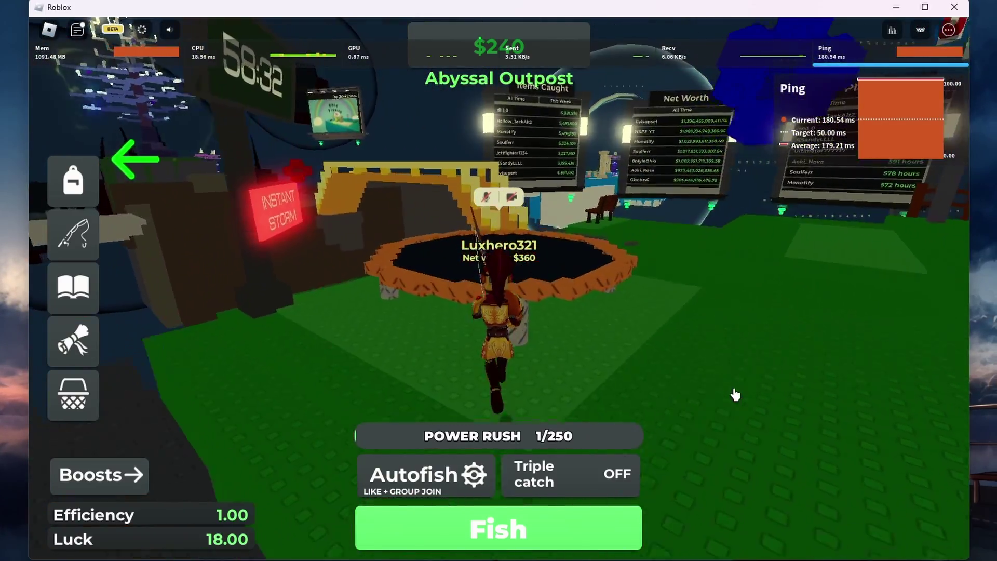
key("w")
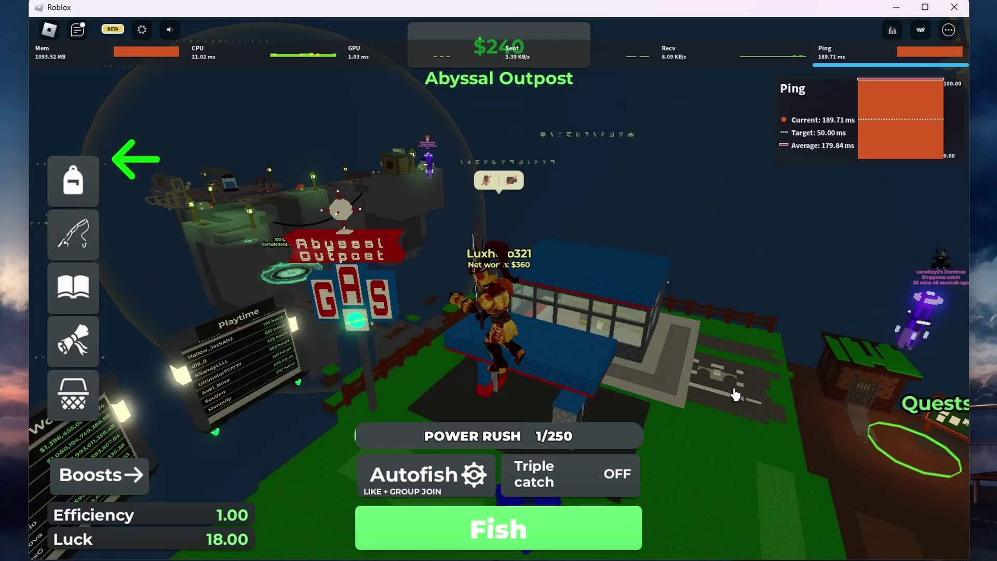
- Toggle Performance Stats off and back on in the in-game Settings, then resume the game
key("Escape")
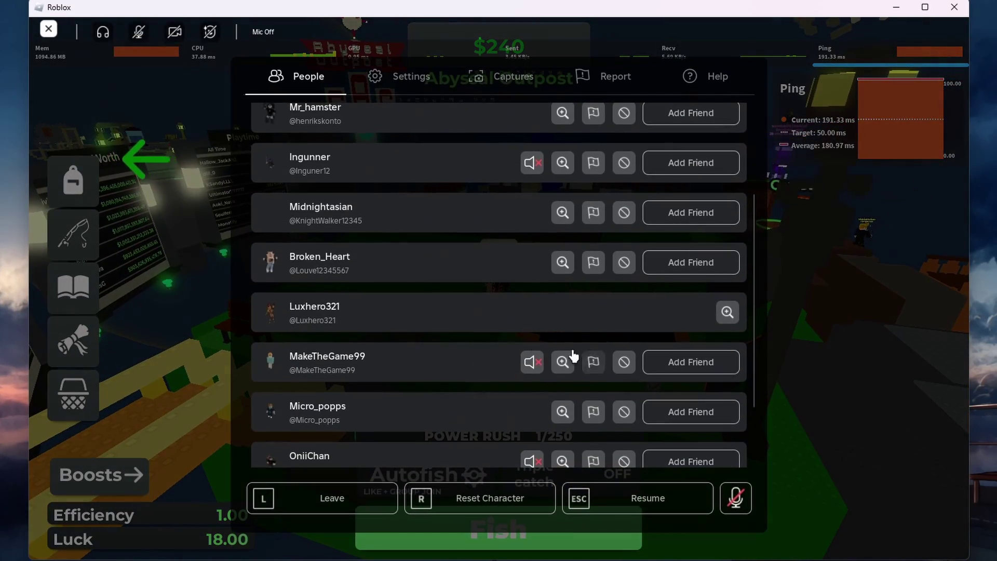
left_click(404, 83)
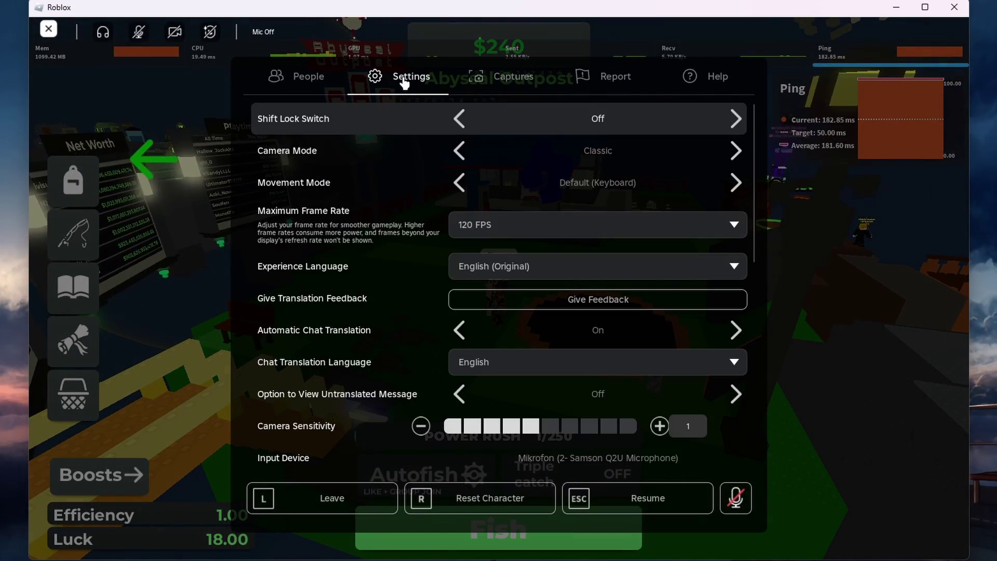
scroll(396, 250, "down", 5)
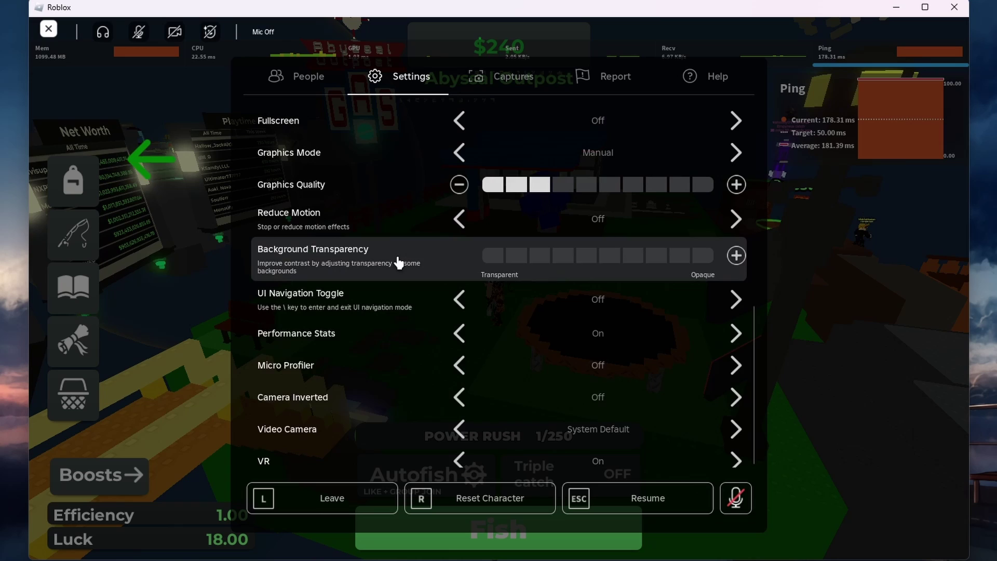
left_click(457, 327)
left_click(457, 327)
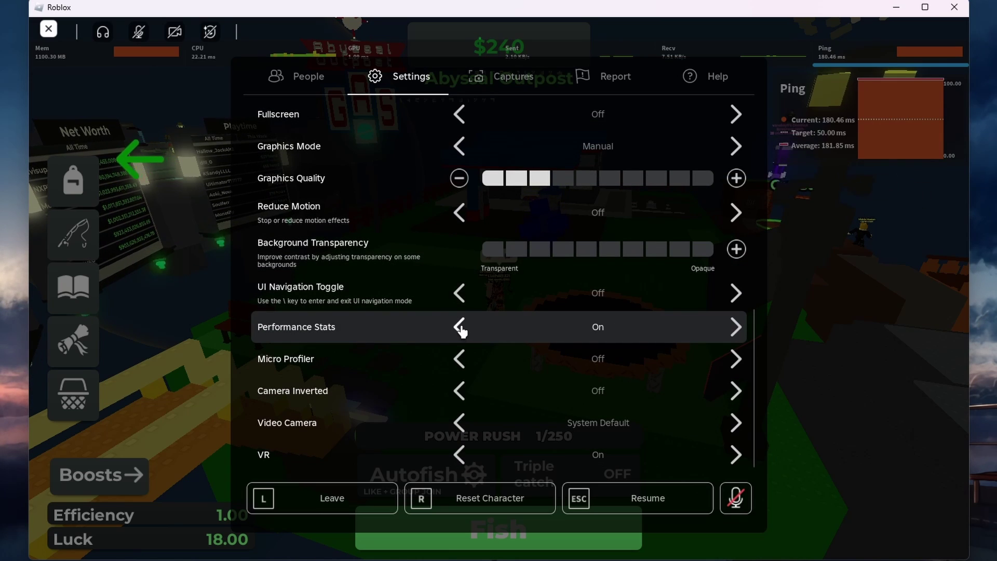
key("Escape")
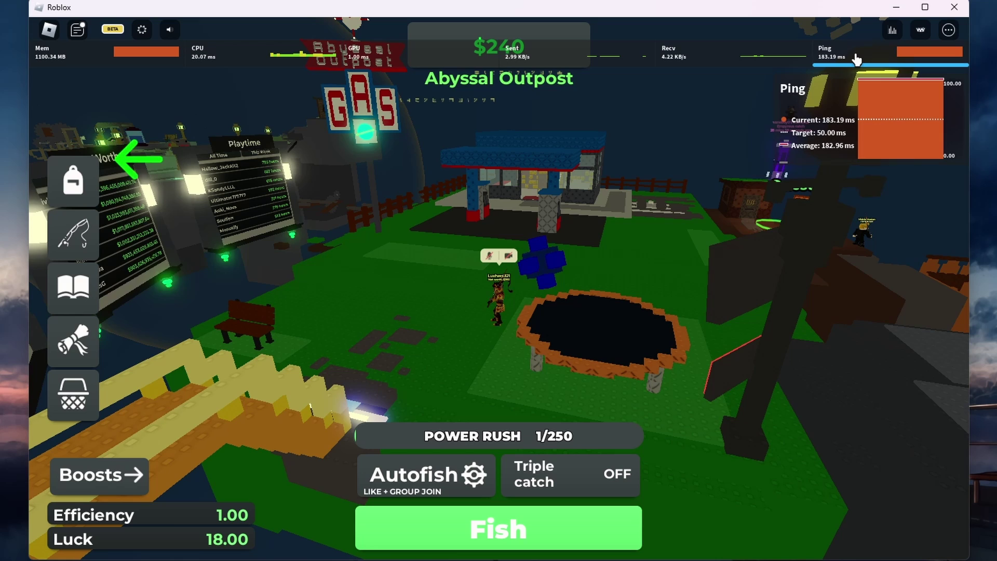
- Inspect the Recv, Sent and Ping stats (about 180 ms), view the player list, and try casting
left_click(675, 55)
left_click(608, 58)
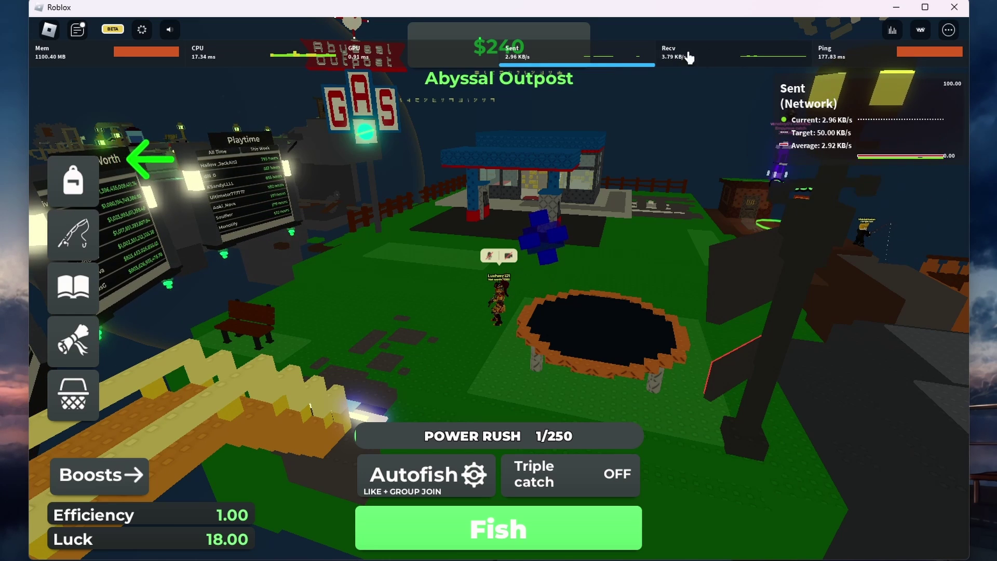
left_click(853, 58)
key("Tab")
key("Tab")
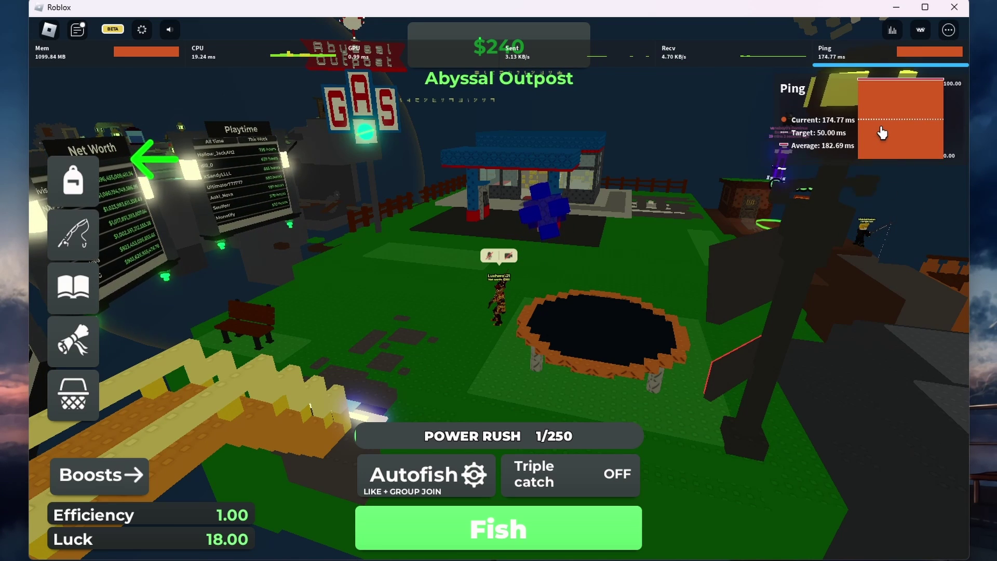
left_click(882, 133)
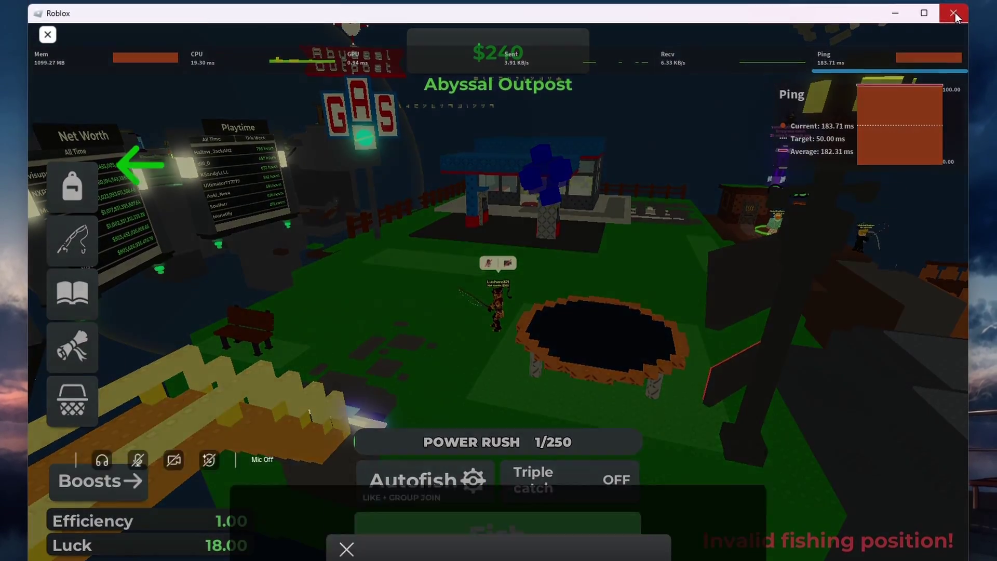
- Quit Roblox and run a Speedtest showing 10 ms ping and about 94 Mbps download
left_click(955, 12)
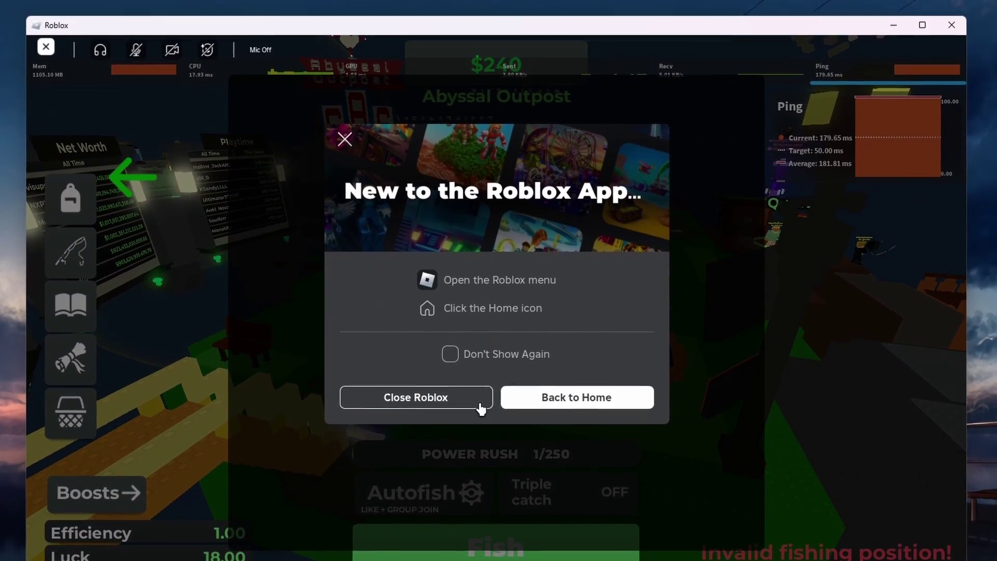
left_click(481, 405)
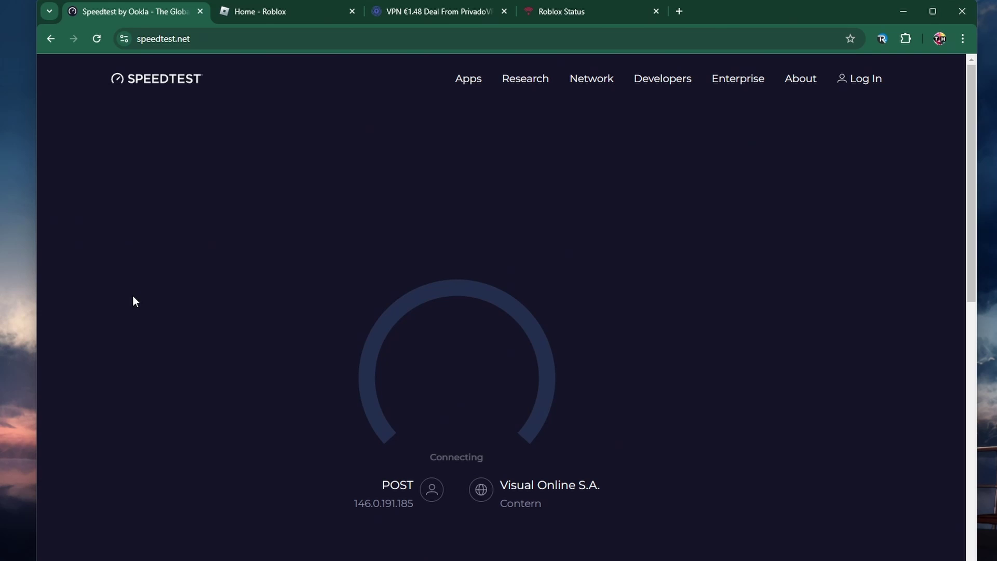
left_click(187, 39)
left_click(111, 216)
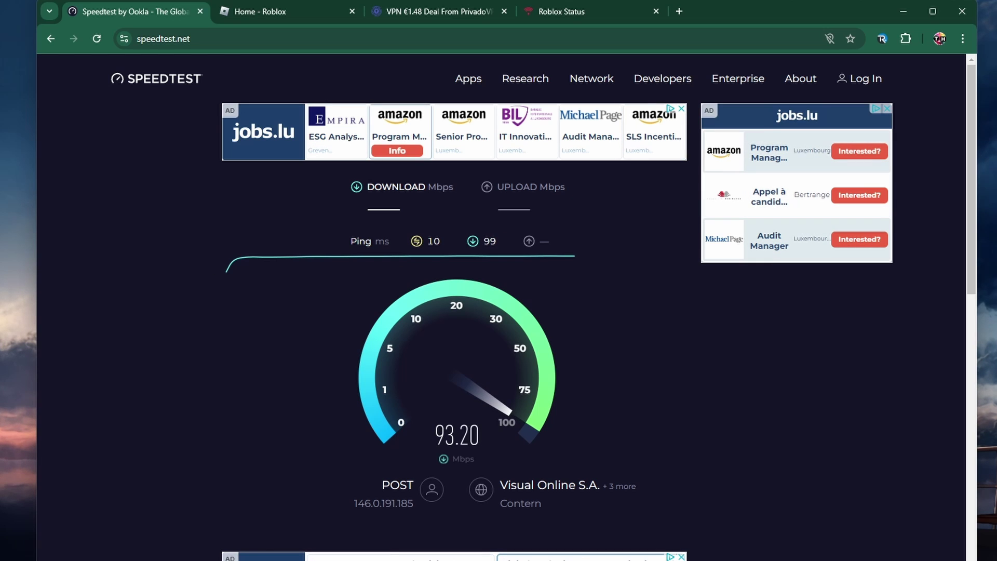
- Close the Speedtest tab and confirm PrivadoVPN is not connected on the Settings VPN page
left_click(200, 13)
key("super")
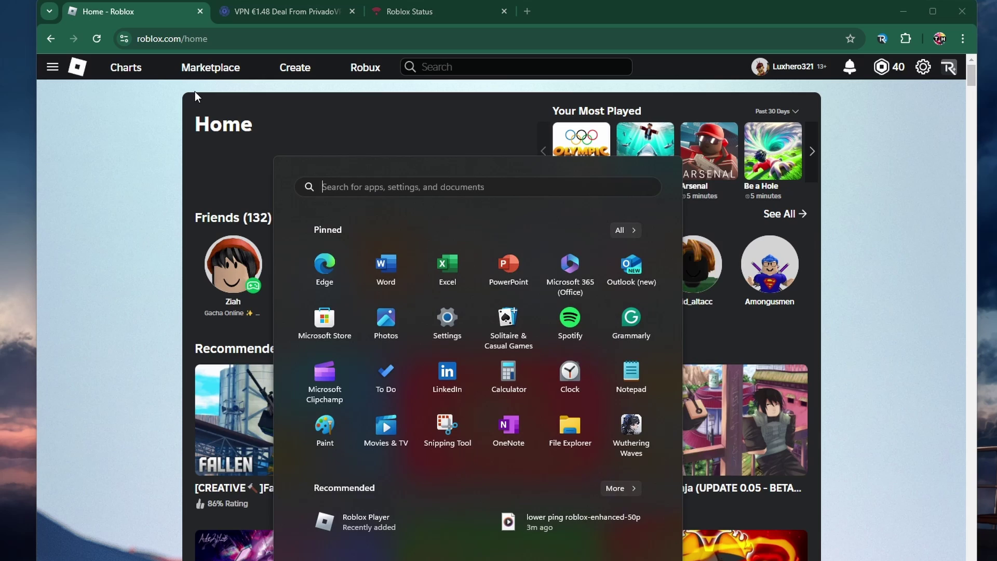
type("settings")
key("Return")
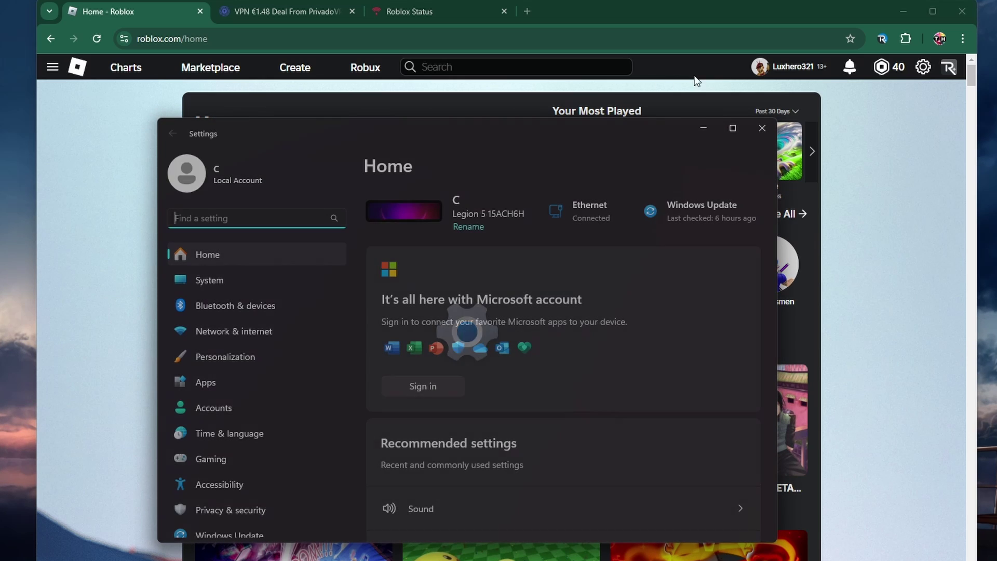
left_click(904, 12)
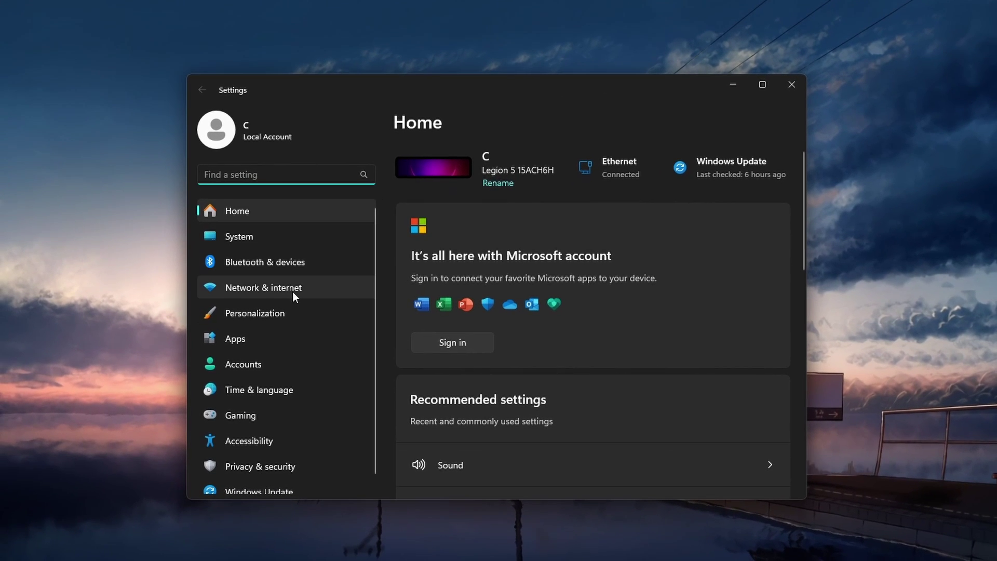
left_click(292, 291)
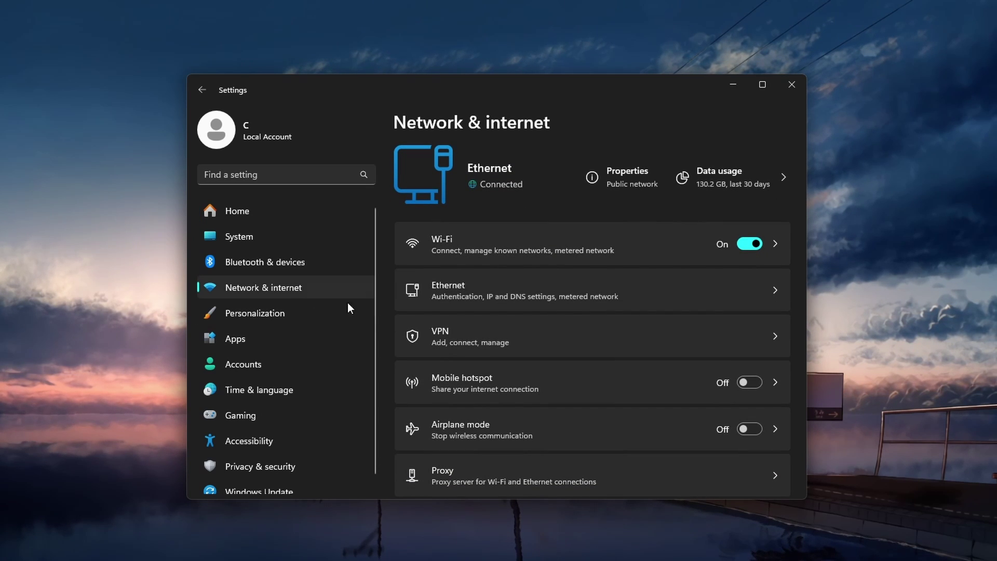
left_click(516, 335)
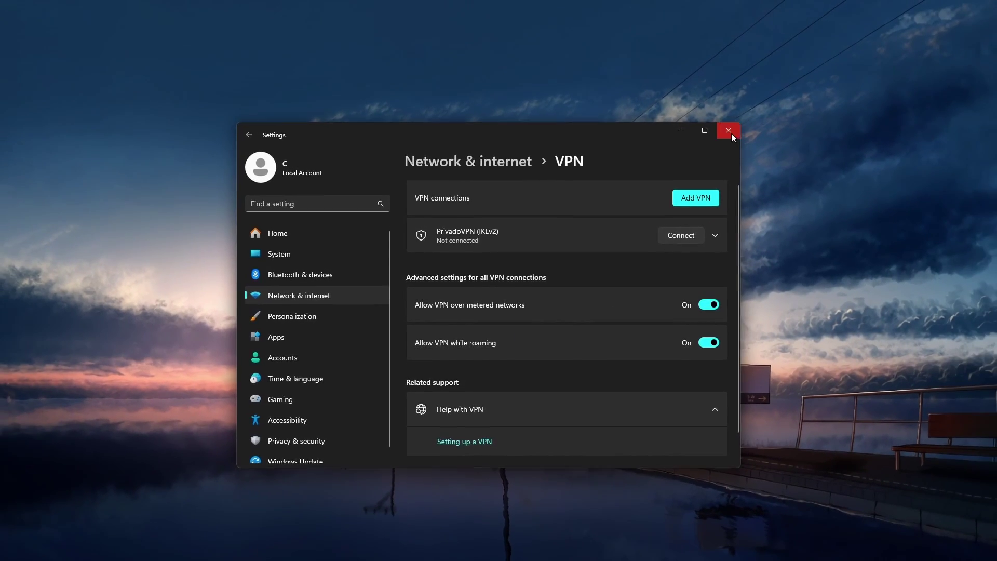
left_click(792, 84)
- Browse PrivadoVPN's €1.48/mo deal checkout and its Try Free Plan option
left_click(433, 506)
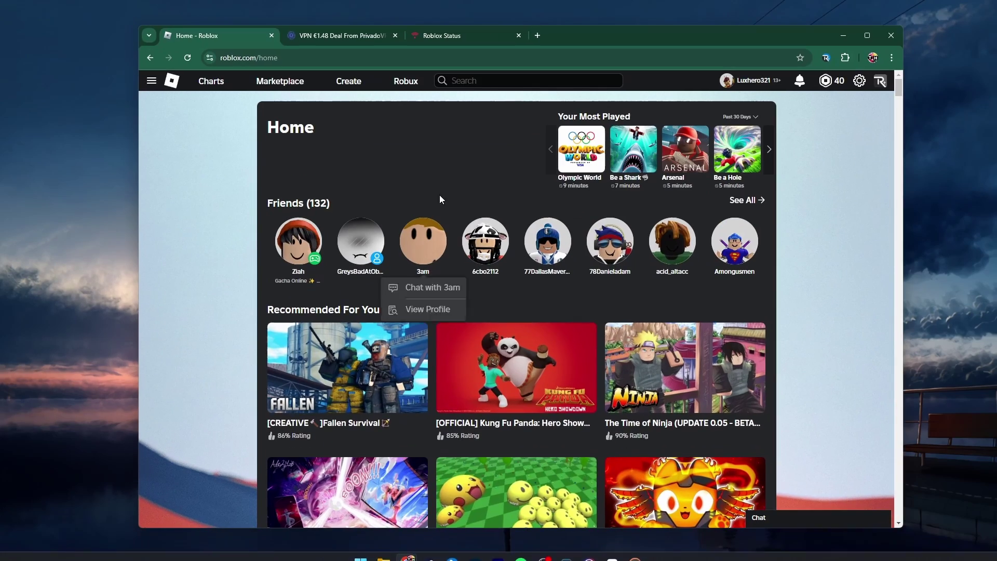
left_click(329, 42)
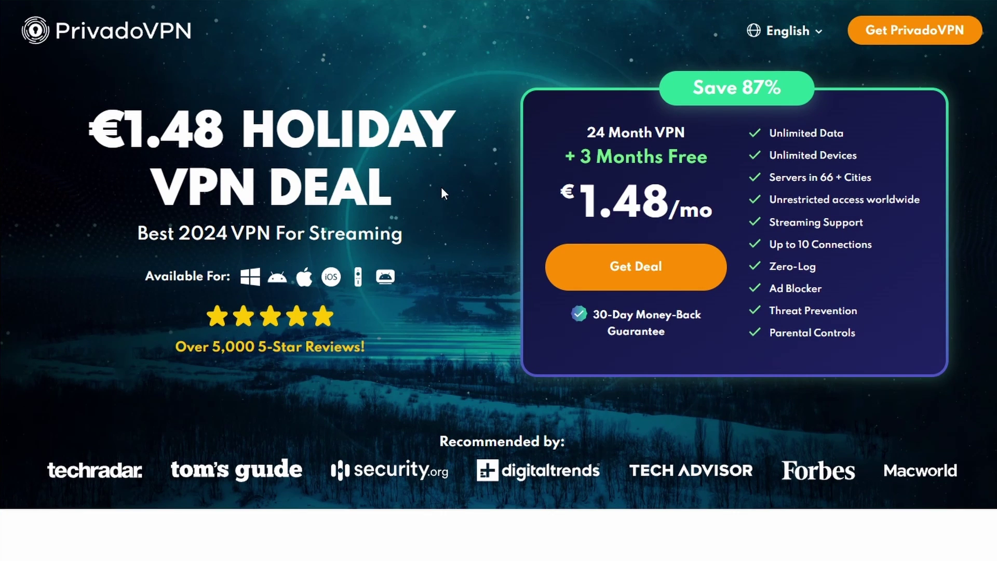
left_click(579, 267)
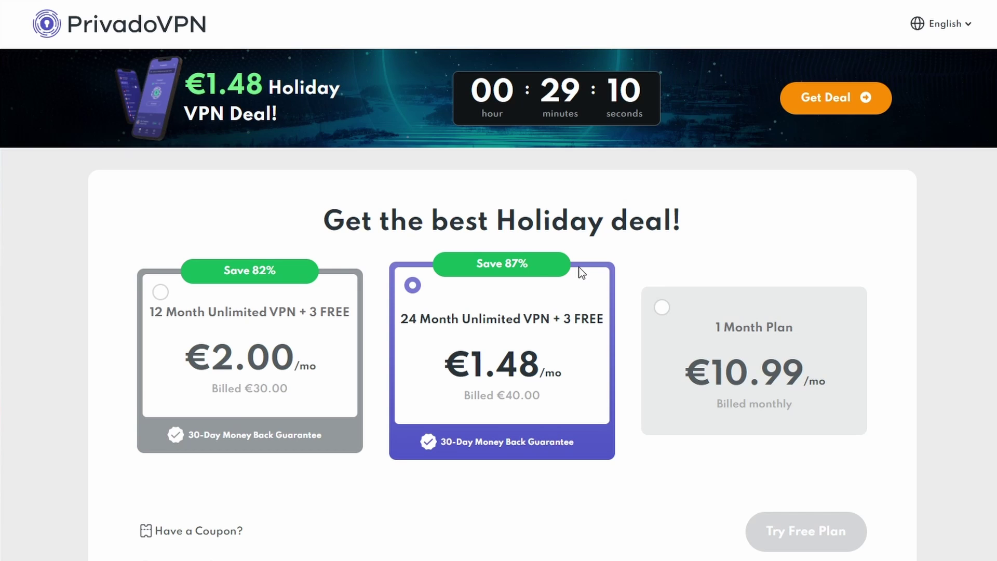
middle_click(36, 305)
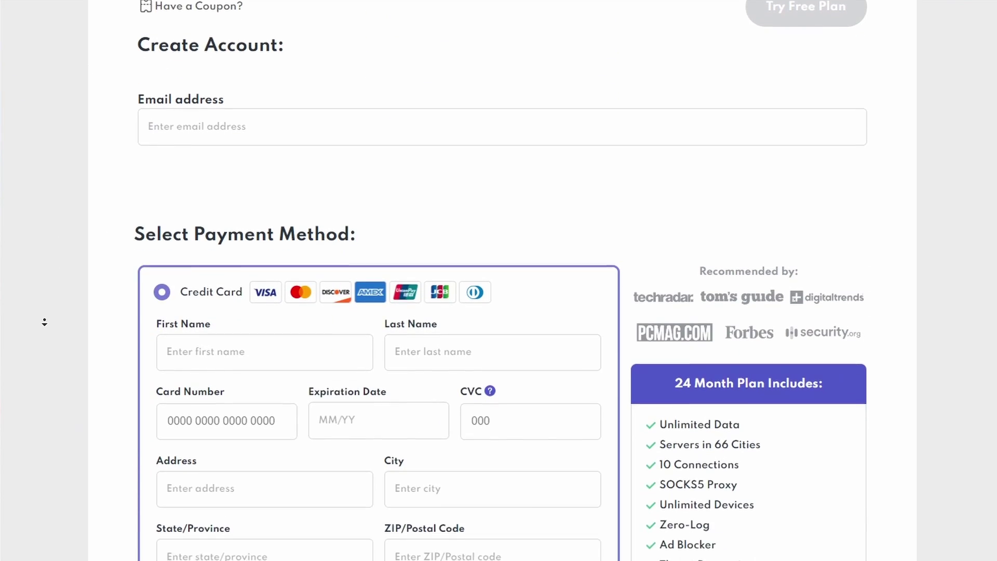
scroll(45, 92, "up", 20)
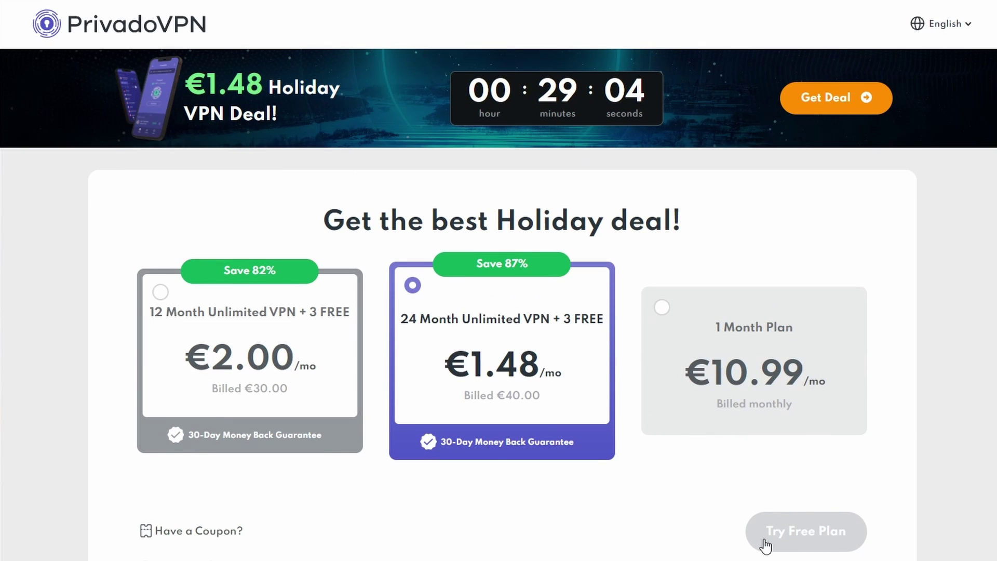
left_click(765, 546)
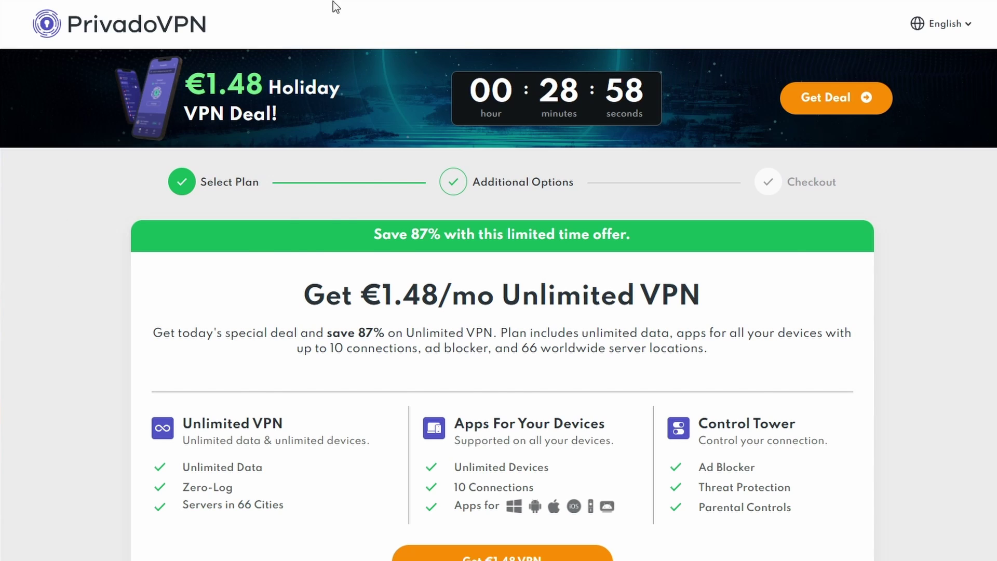
mouse_move(332, 1)
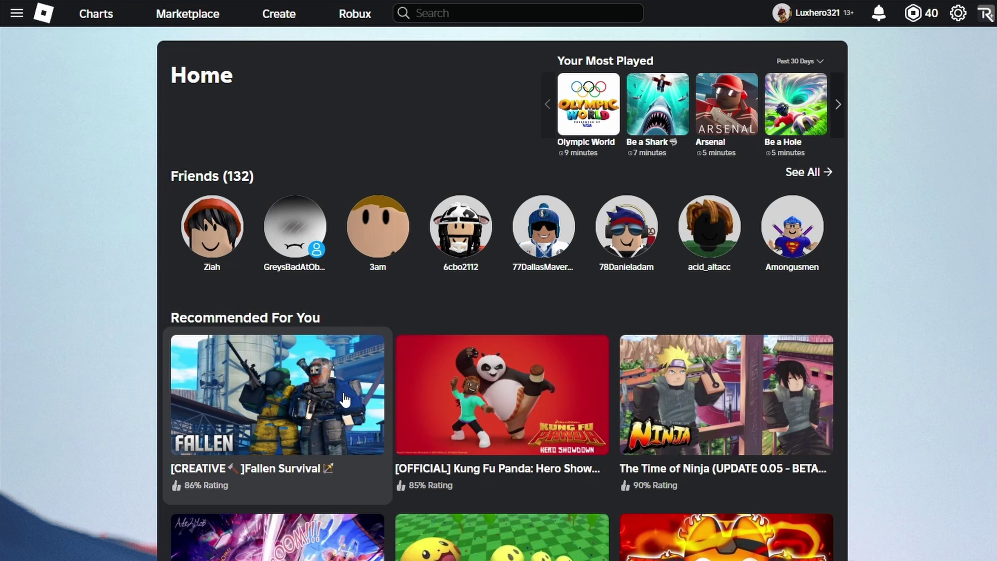
left_click(345, 400)
left_click(720, 337)
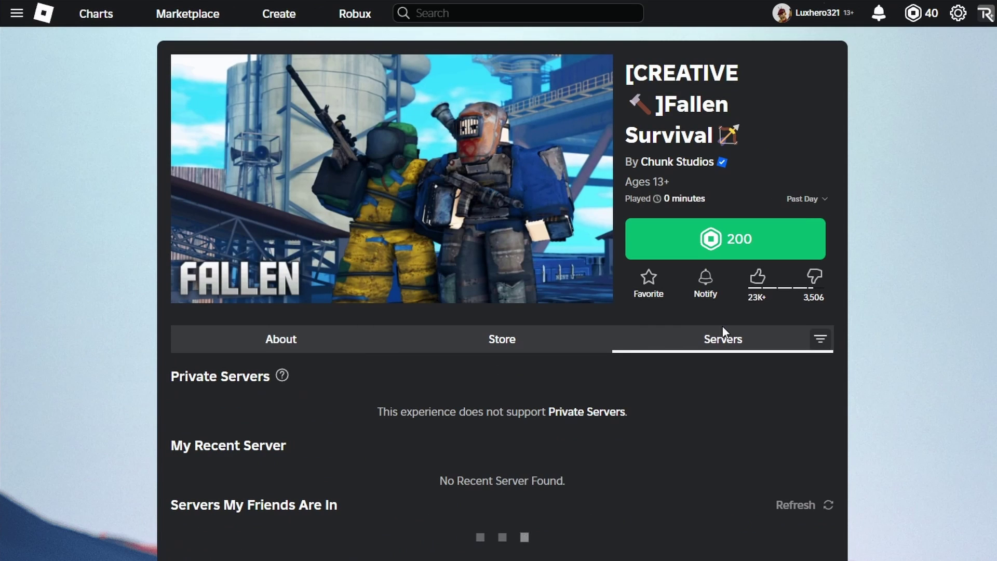
scroll(113, 238, "down", 6)
scroll(106, 229, "up", 6)
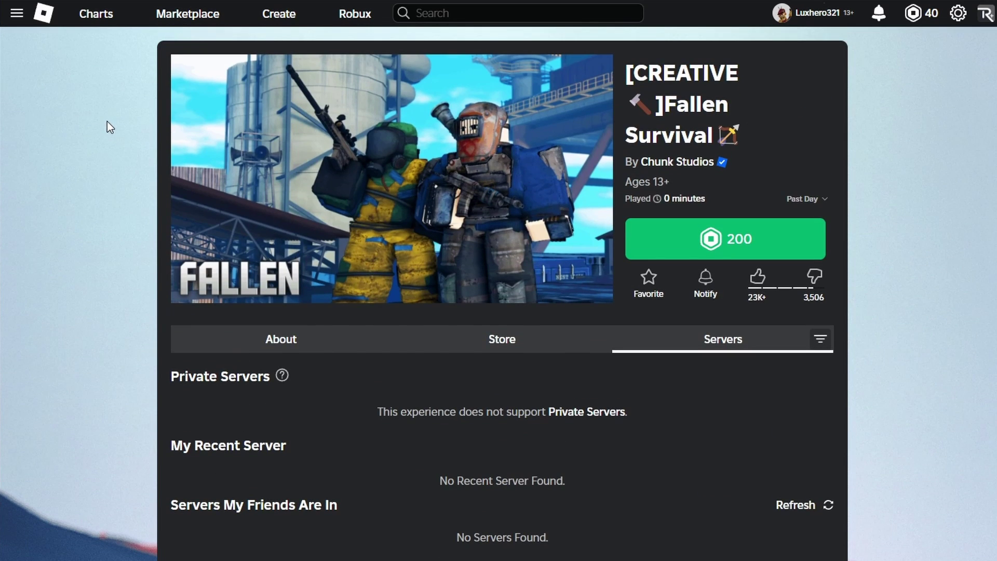
key("alt+Left")
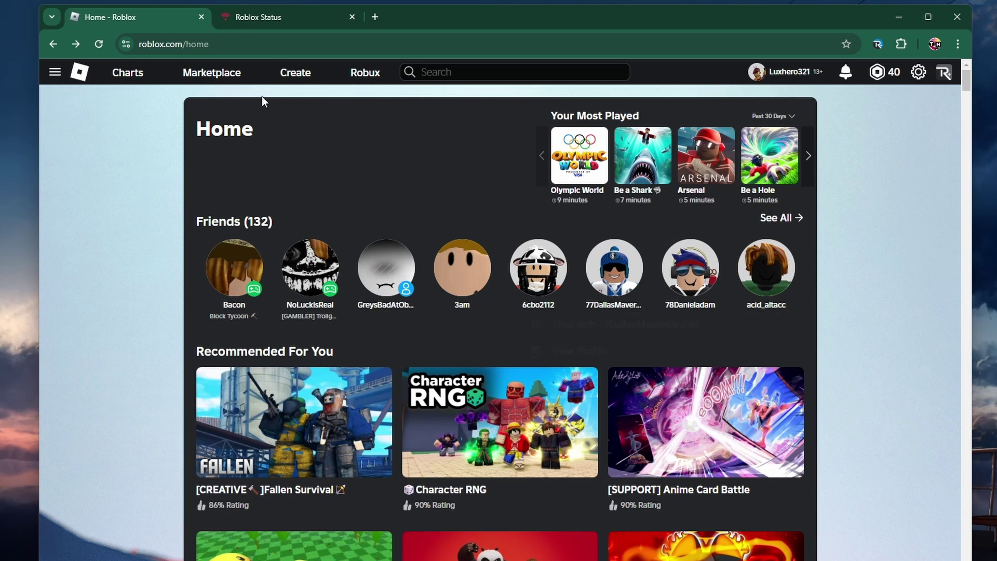
- Confirm All Systems Operational, collapse the Player and Creator sections, and scroll to the 30-day history
left_click(263, 17)
left_click(249, 43)
left_click(100, 141)
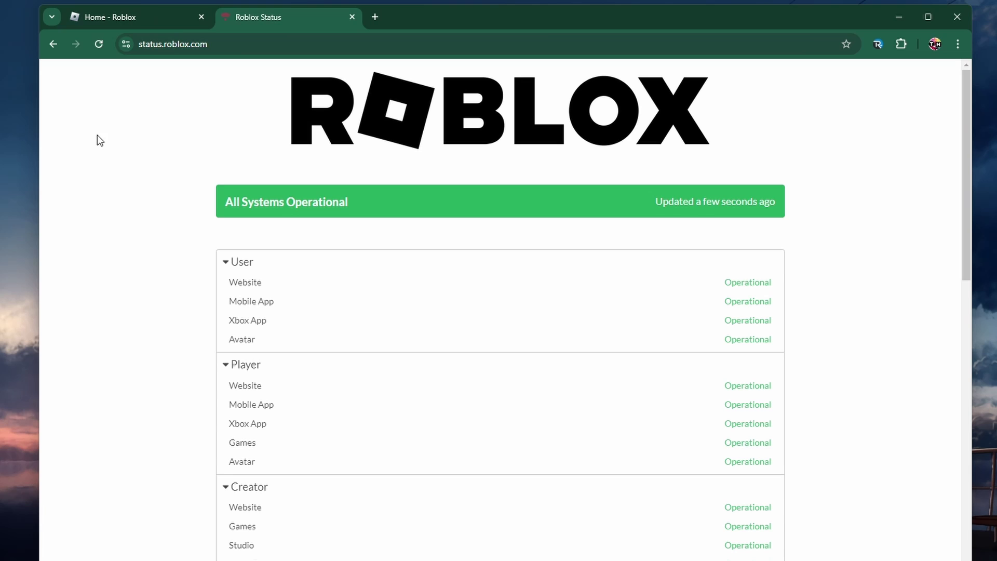
left_click(226, 367)
left_click(228, 393)
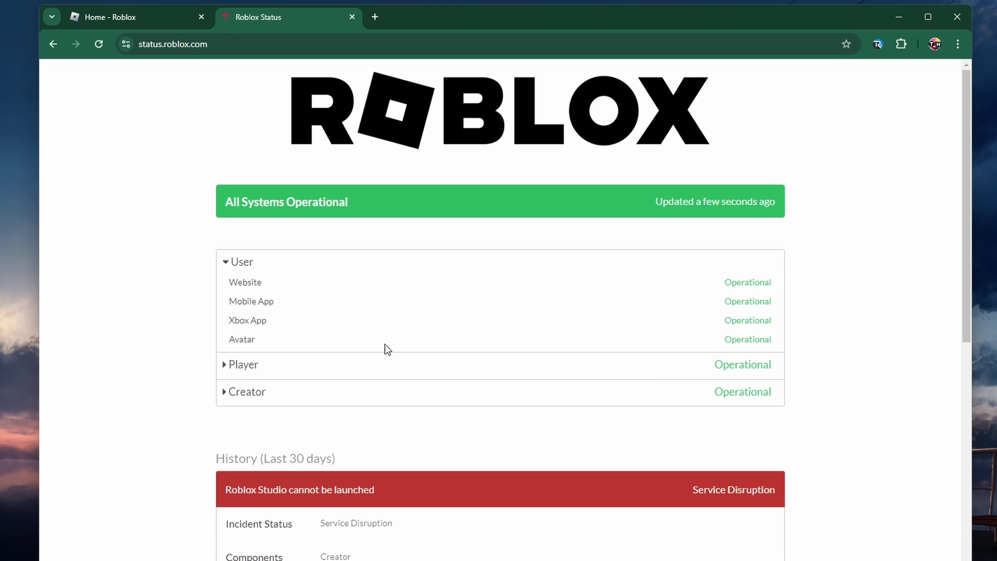
middle_click(809, 307)
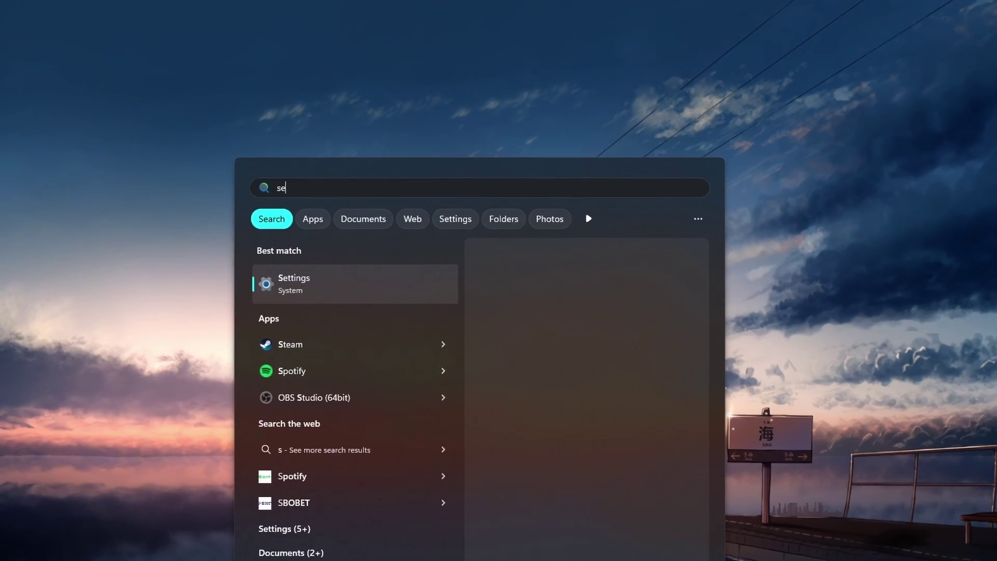
- Open the Realtek RTL8852AE WLAN adapter's hardware properties under Network & internet > Wi-Fi
key("Return")
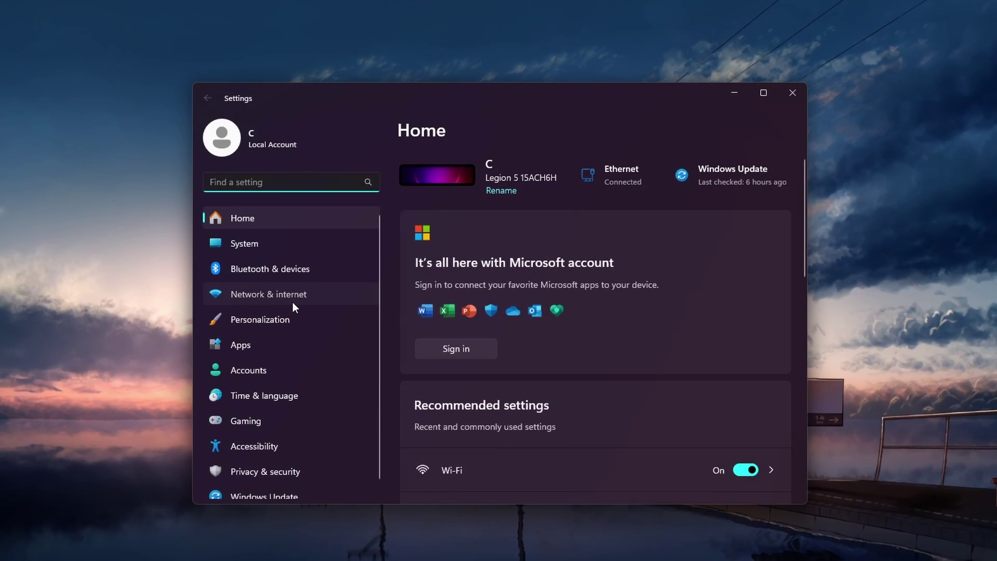
left_click(293, 304)
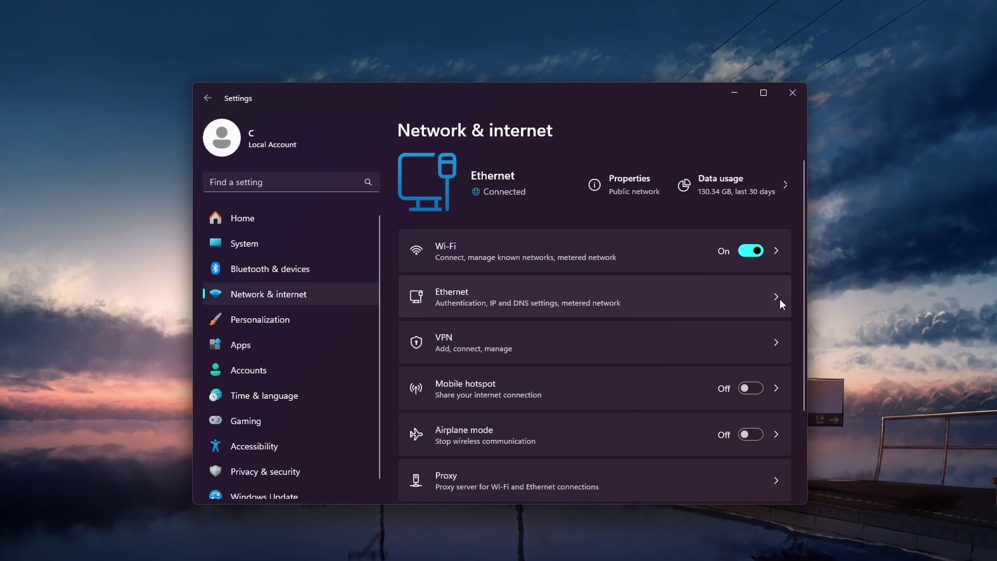
left_click(686, 257)
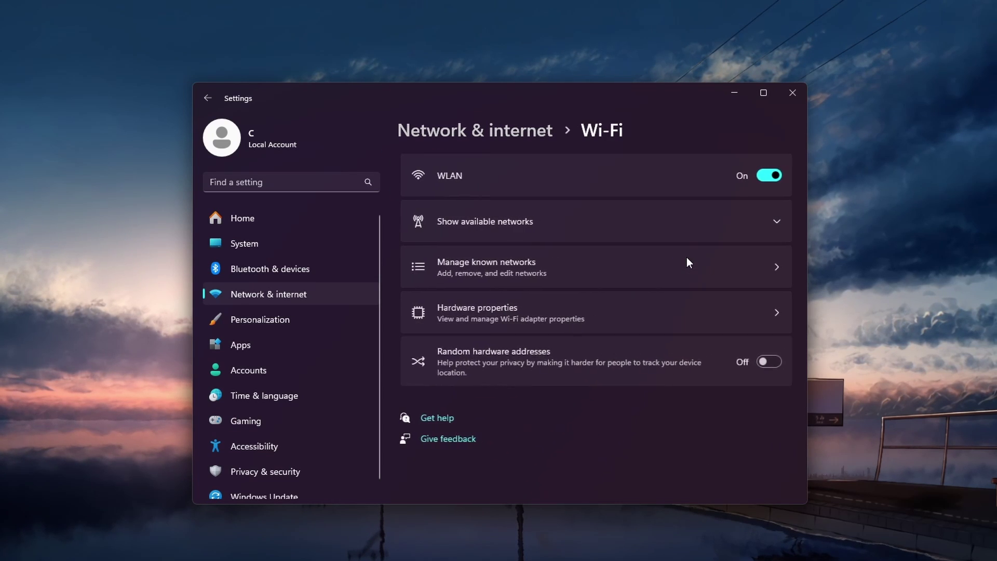
left_click(651, 315)
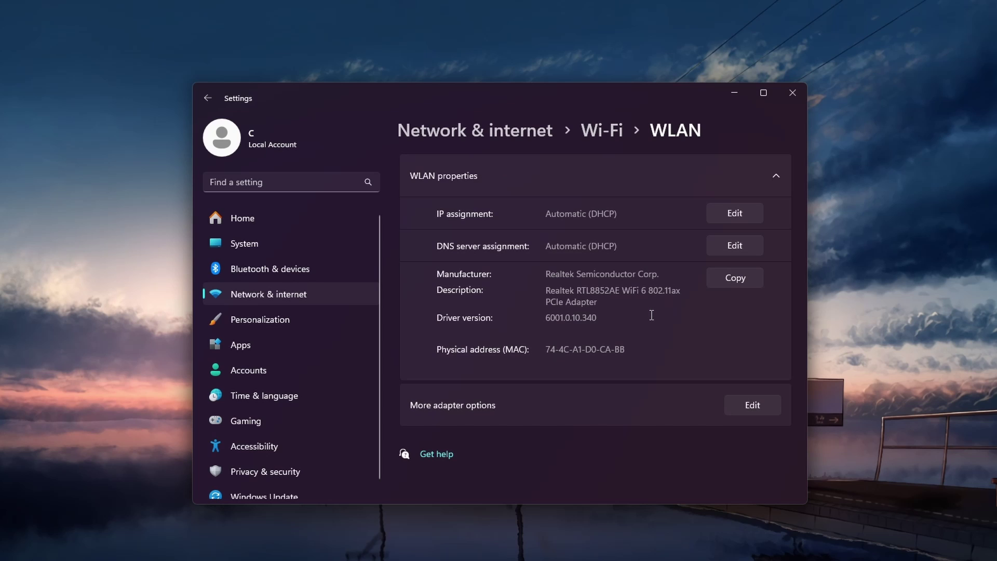
- Switch the DNS assignment to Manual with IPv4 on, using 8.8.8.8 and 8.8.4.4, and save
left_click(733, 246)
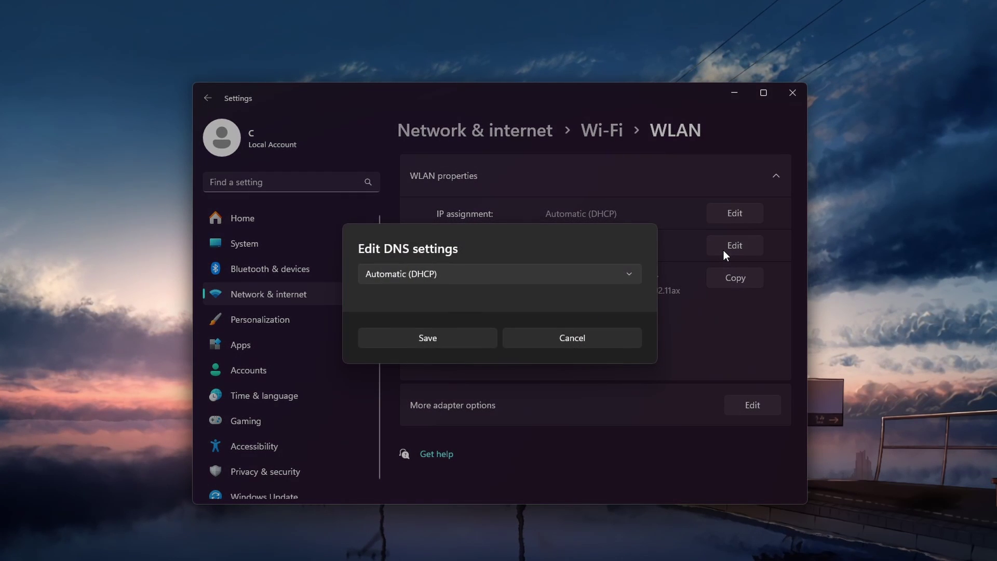
left_click(628, 275)
left_click(603, 295)
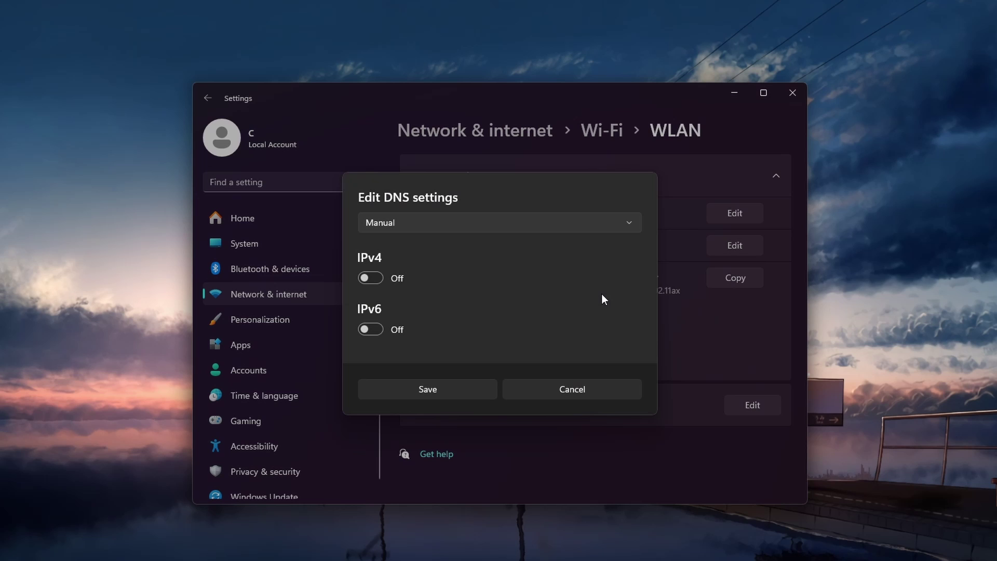
left_click(381, 279)
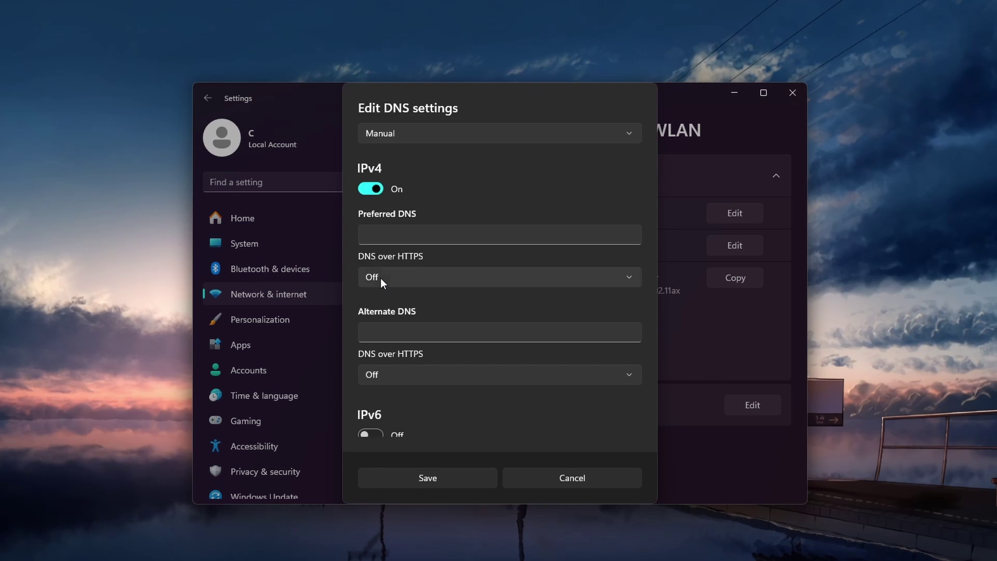
left_click(383, 239)
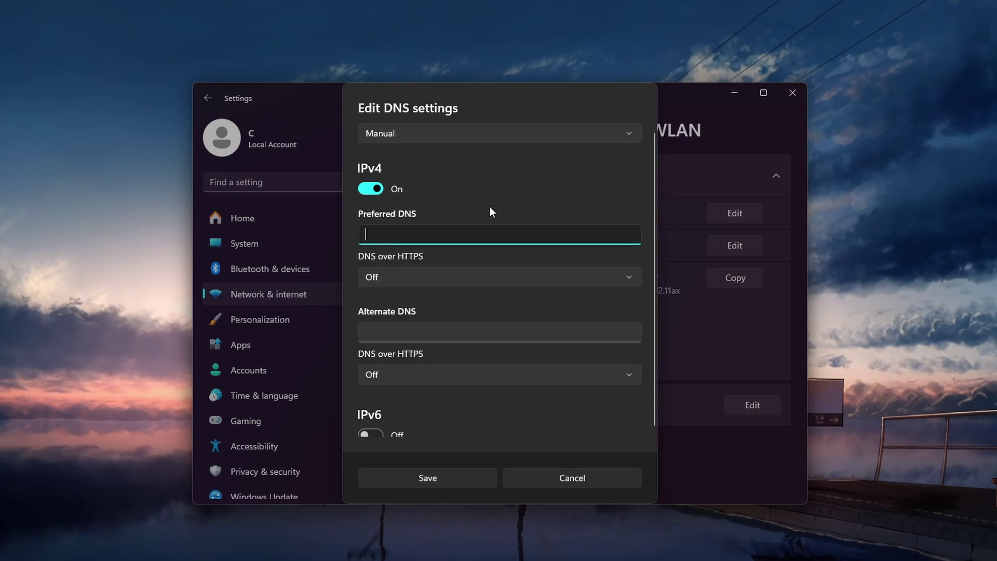
type("8.8.8.8")
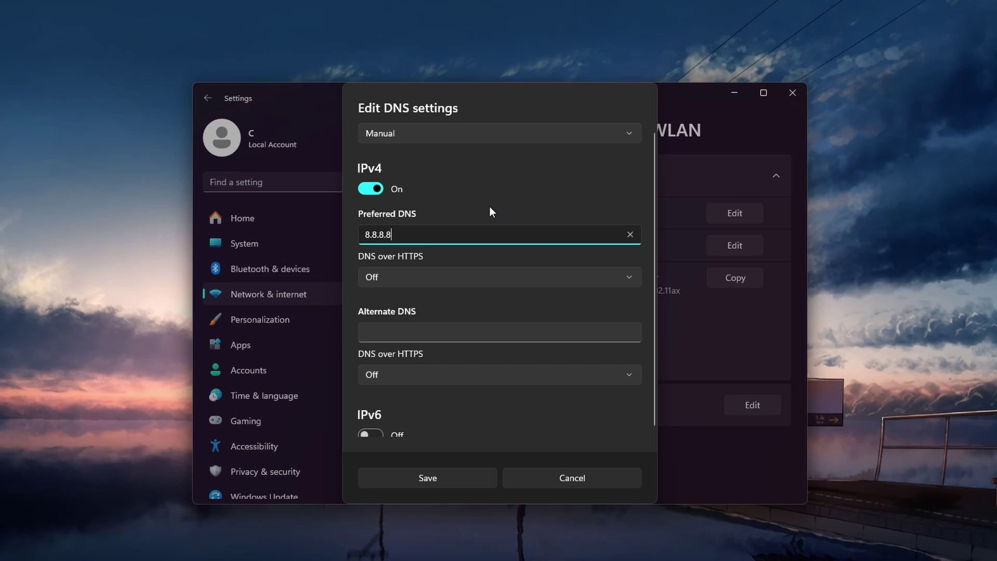
left_click(438, 329)
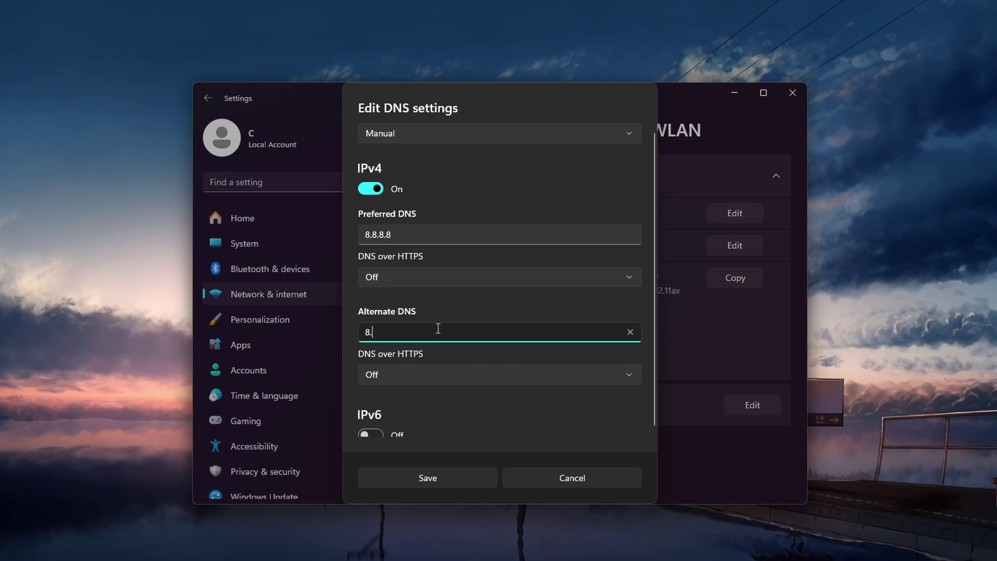
type("8.8.4.4")
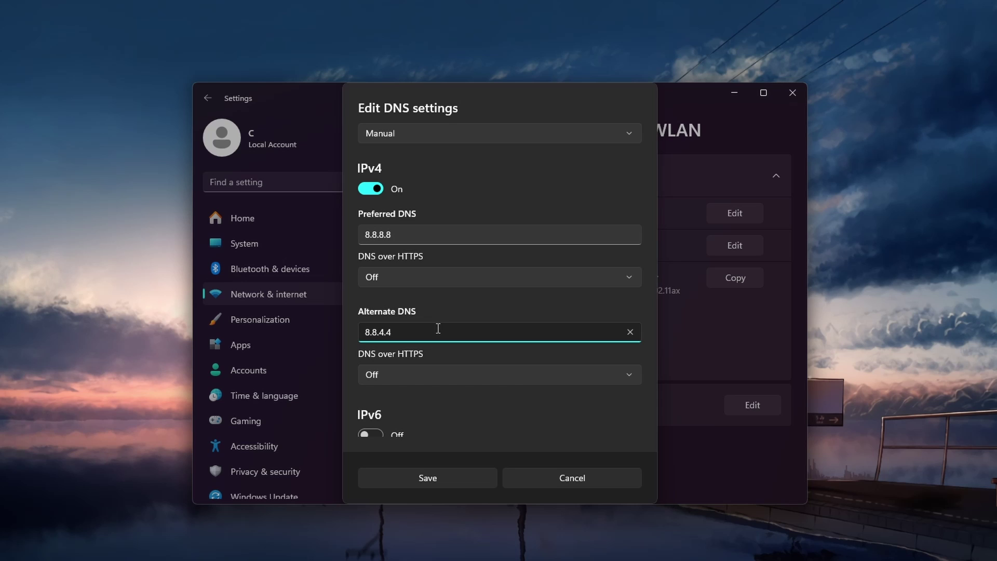
left_click(432, 473)
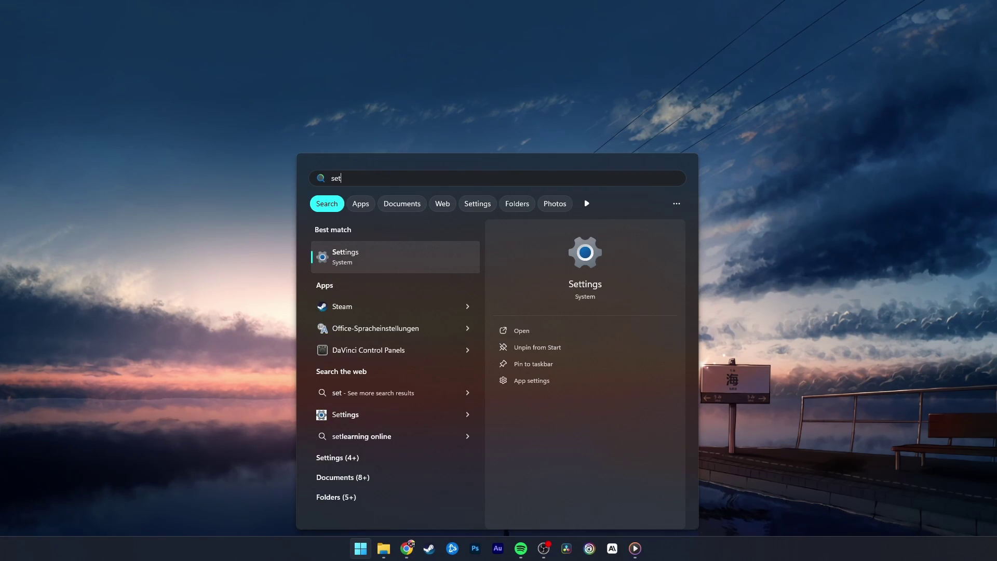
- Open the Ethernet page in Settings, showing Public network and automatic DHCP IP assignment
key("Return")
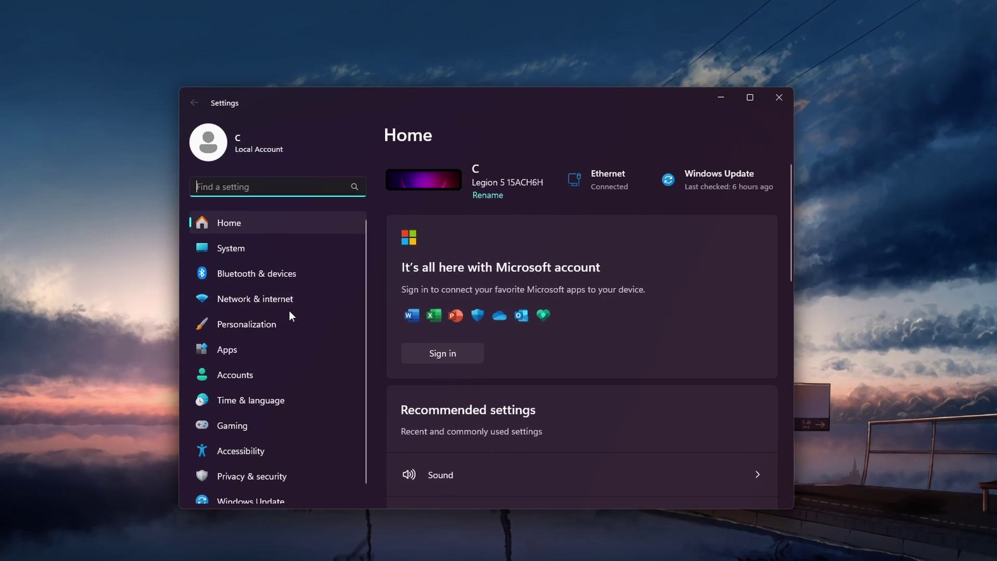
left_click(326, 298)
left_click(633, 303)
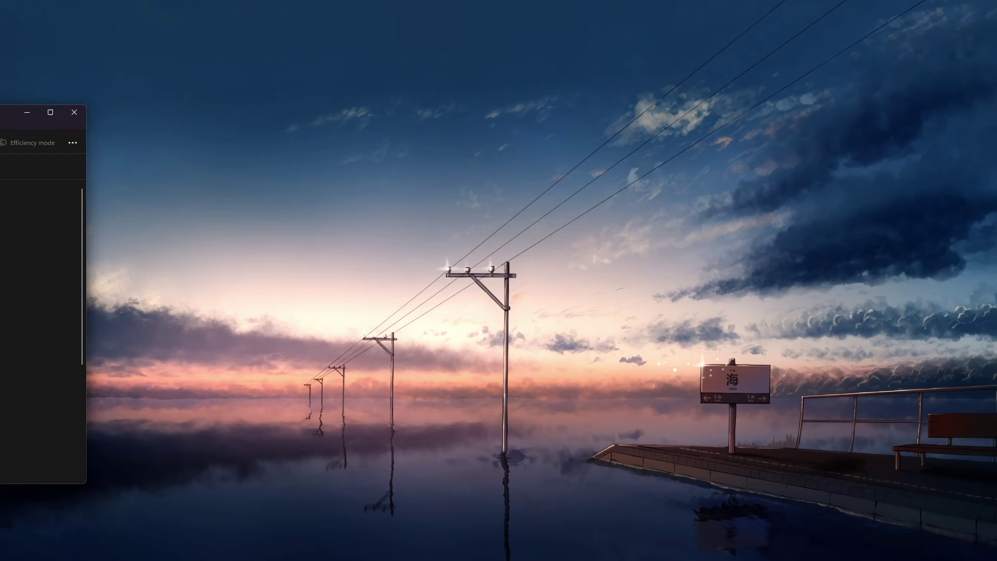
- Center Task Manager, launch Resource Monitor from the Performance page, then close Task Manager
left_click_drag(11, 117, 612, 104)
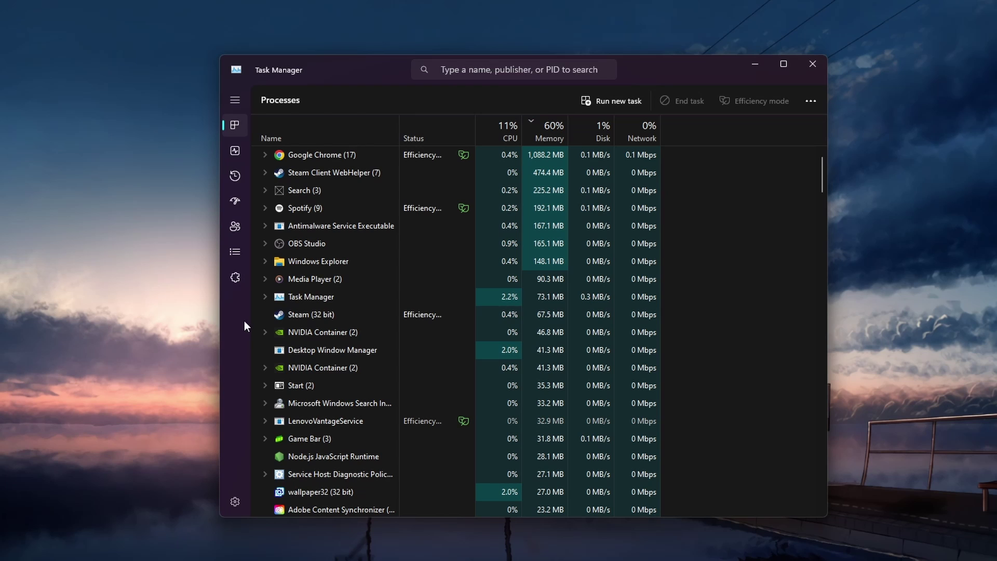
left_click(236, 151)
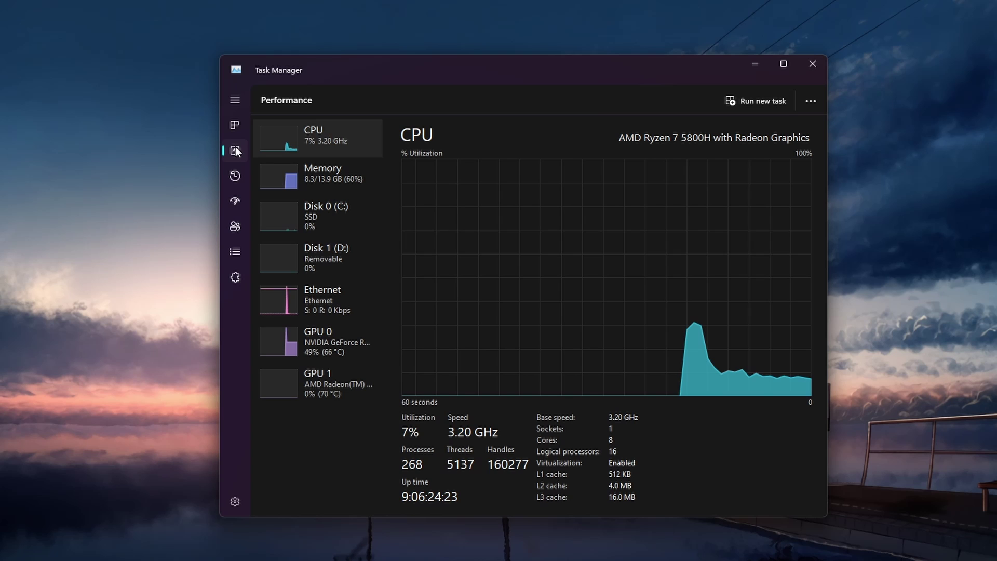
left_click(812, 101)
left_click(793, 154)
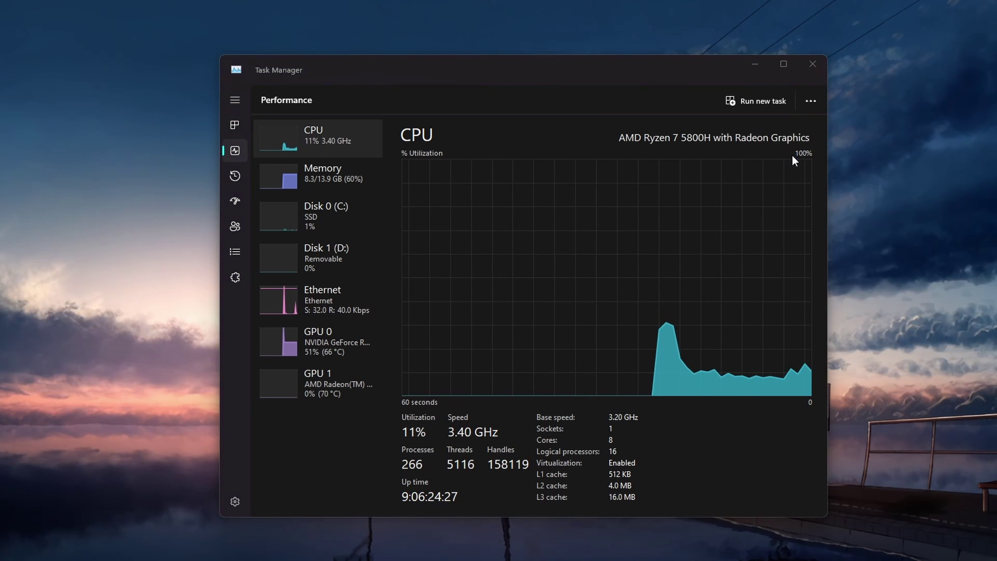
left_click(814, 64)
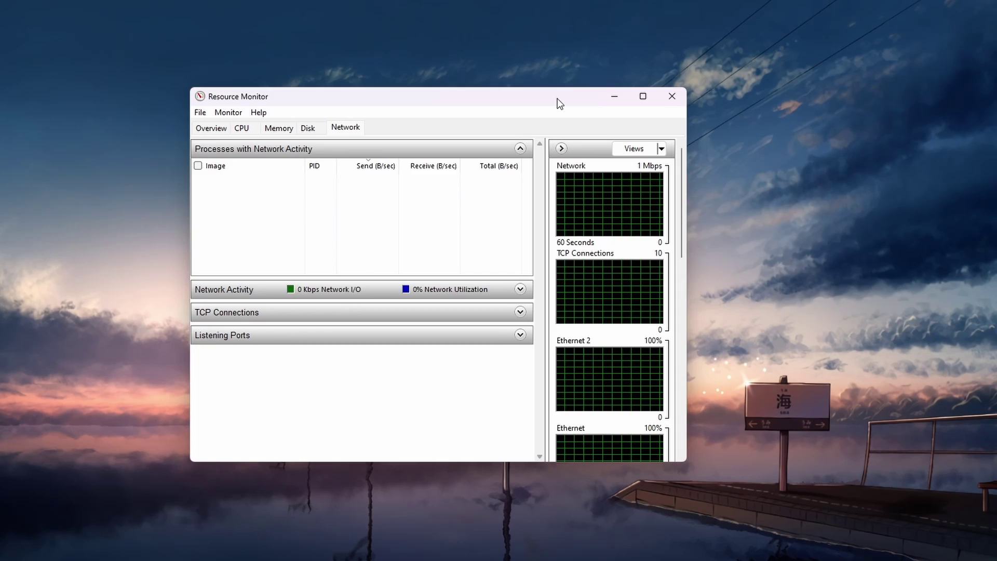
- Inspect the network process list, selecting chrome.exe, Battle.net.exe, steam.exe and Spotify.exe in turn
left_click_drag(559, 103, 603, 99)
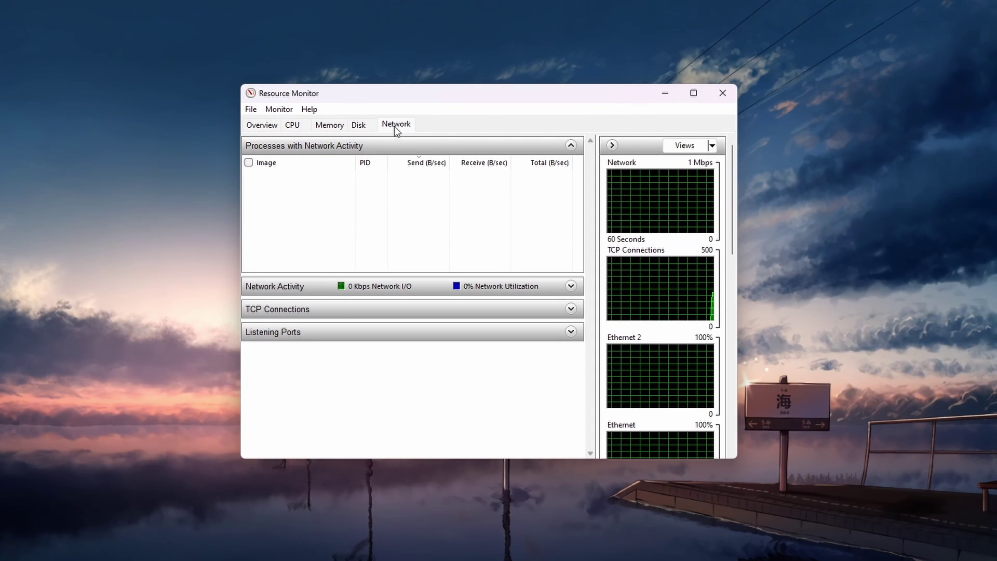
left_click(373, 146)
left_click(373, 145)
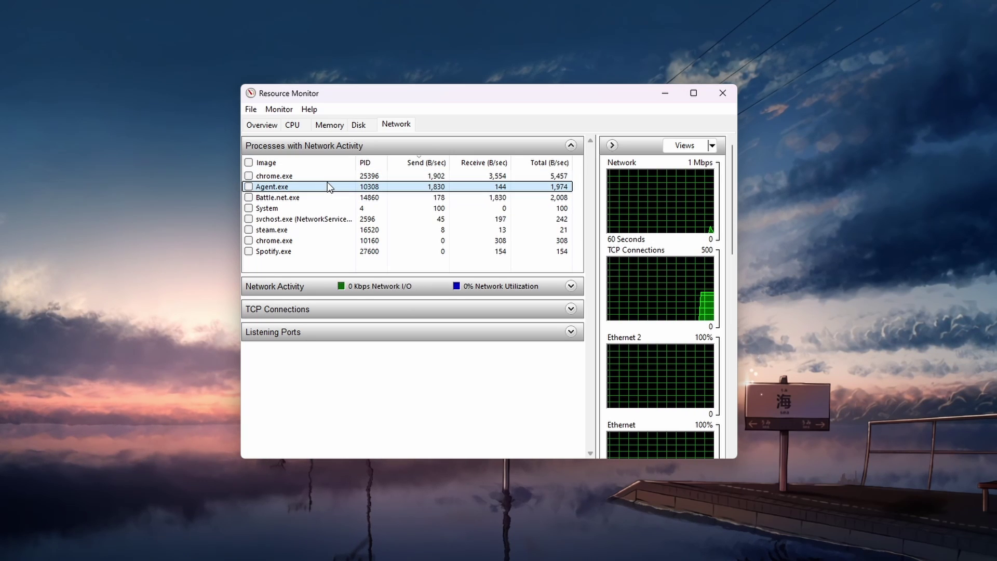
left_click(329, 175)
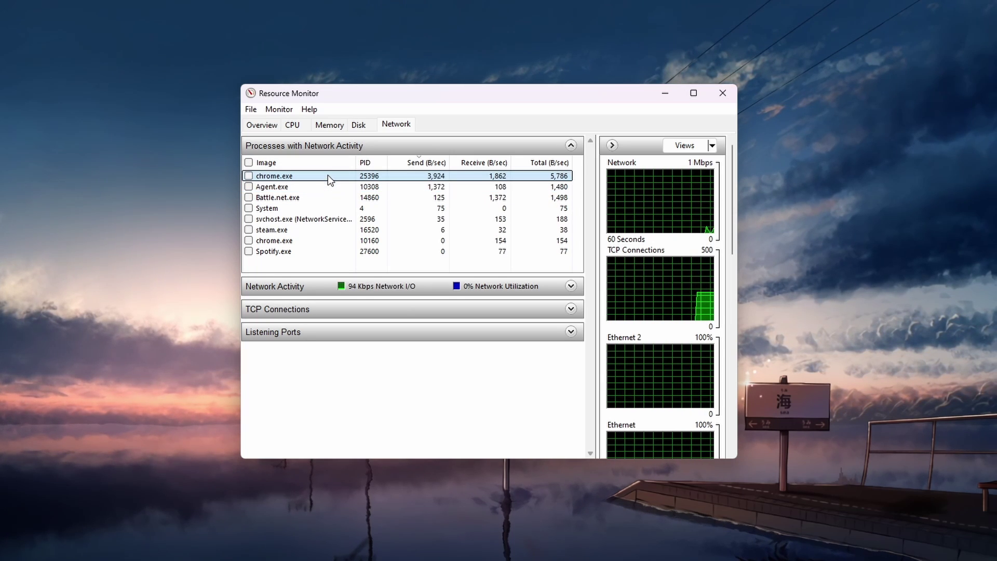
left_click(324, 195)
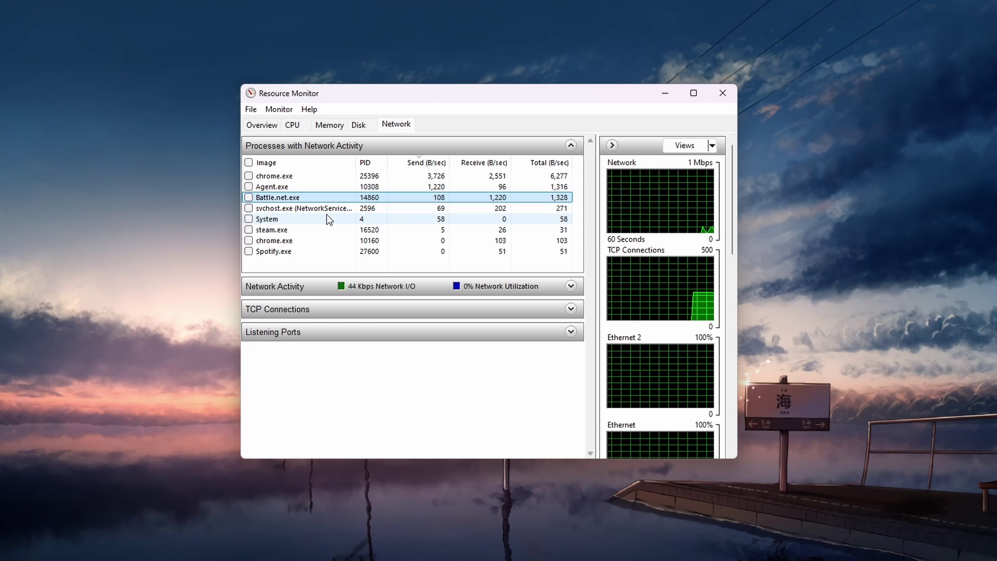
left_click(327, 231)
left_click(331, 253)
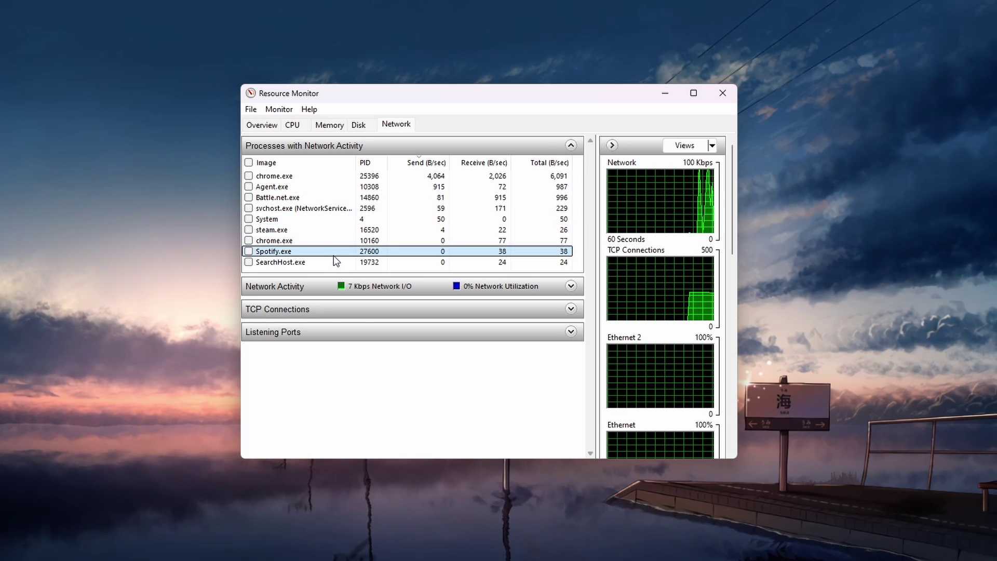
- Check the actions for Spotify.exe and steam.exe, then rank processes by Send (B/sec), highest first
right_click(336, 256)
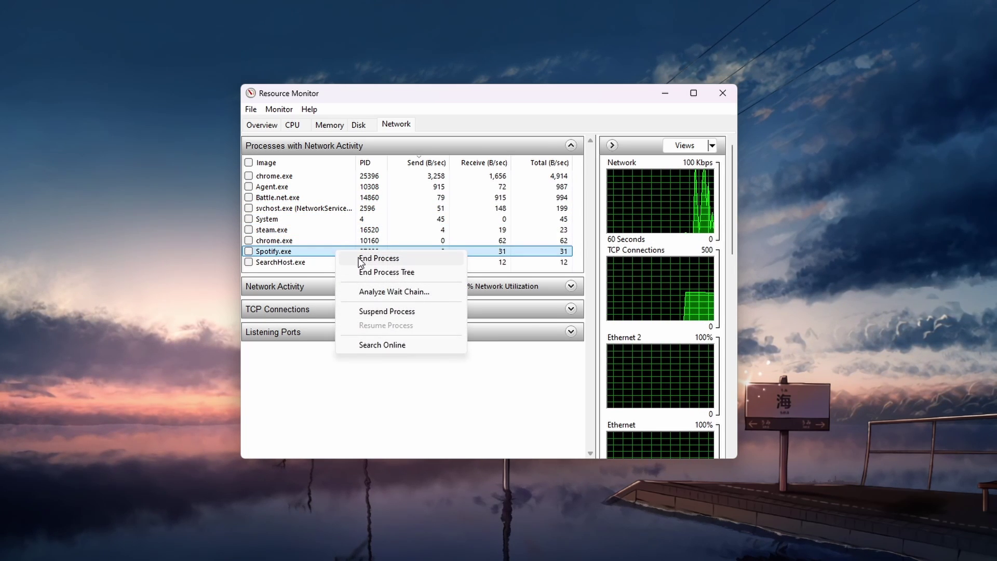
left_click(323, 269)
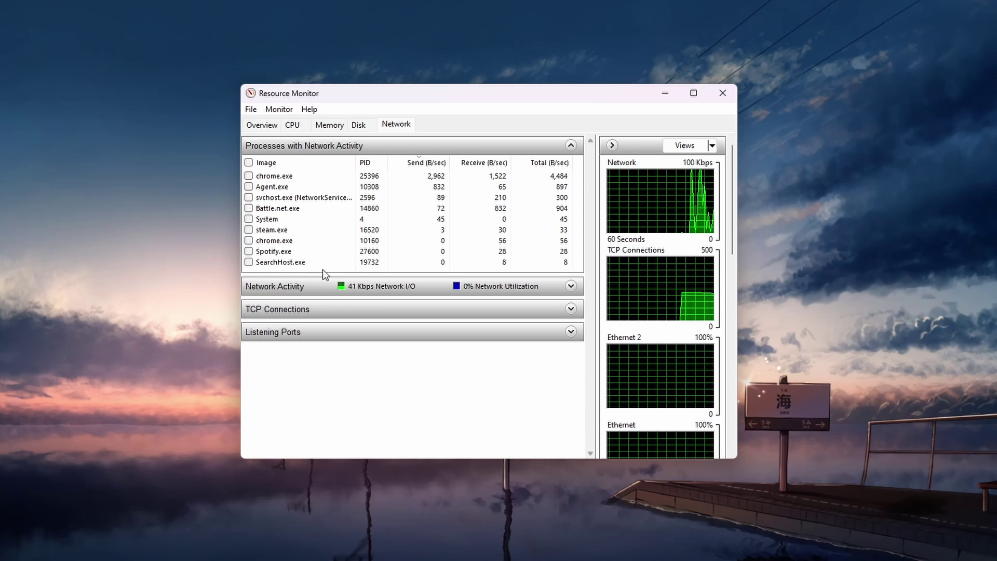
right_click(316, 228)
left_click(311, 232)
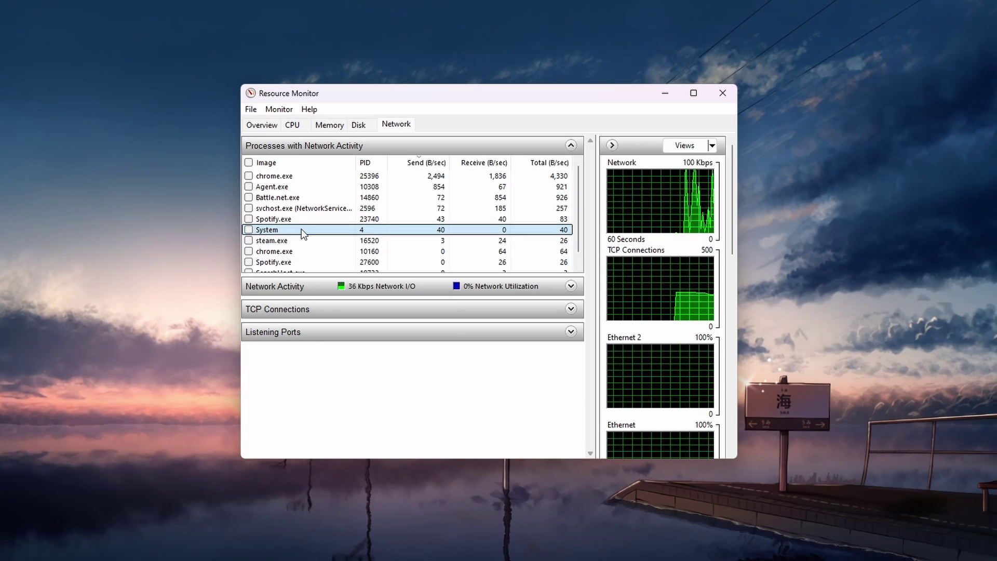
left_click(420, 167)
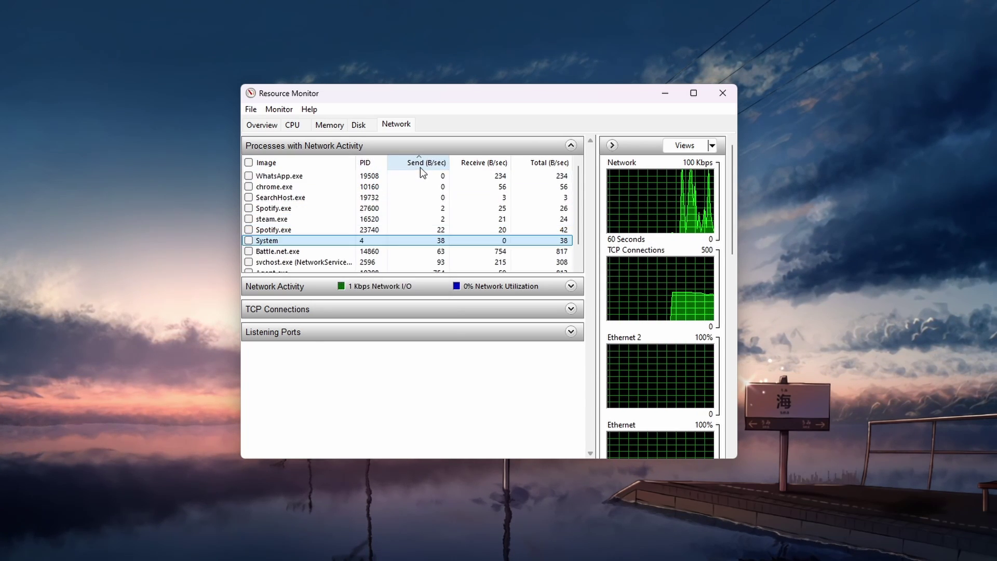
left_click(463, 166)
left_click(442, 167)
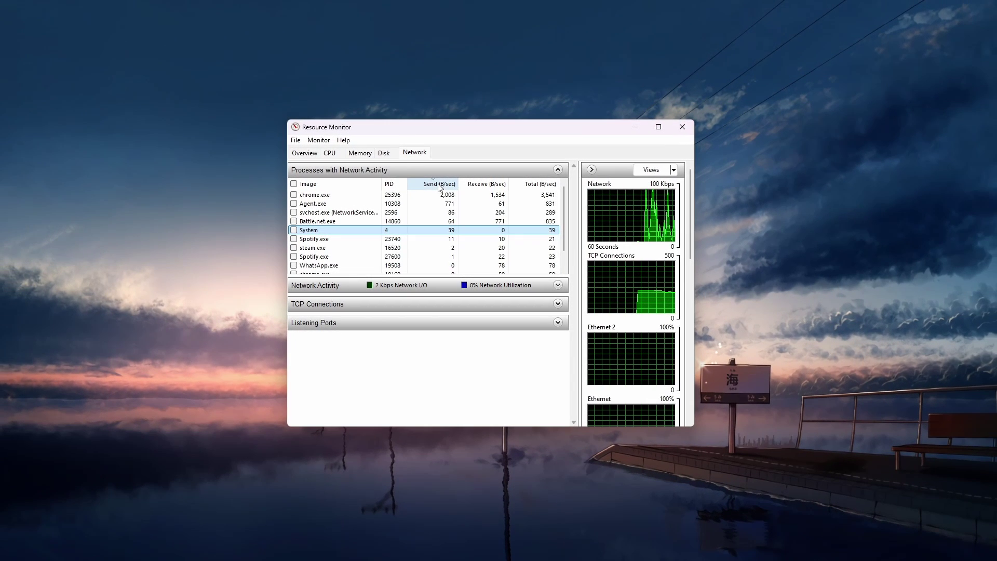